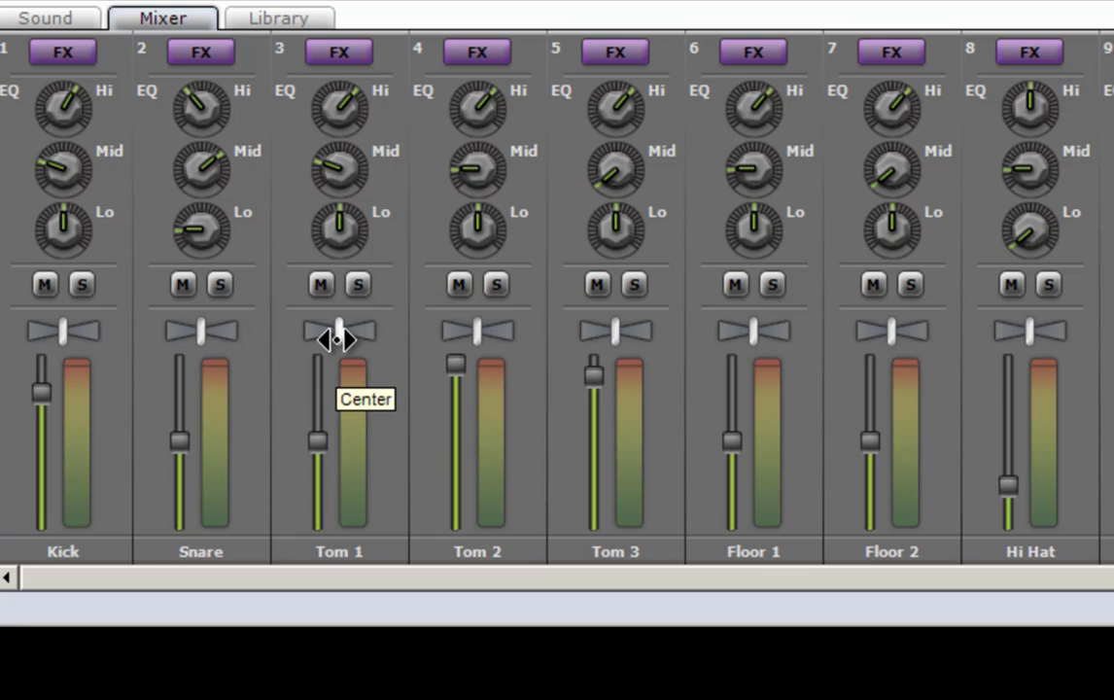
# - Pan Tom 1 toward the right, then play and stop the looped drum section
pyautogui.moveTo(338, 338); pyautogui.dragTo(418, 350)
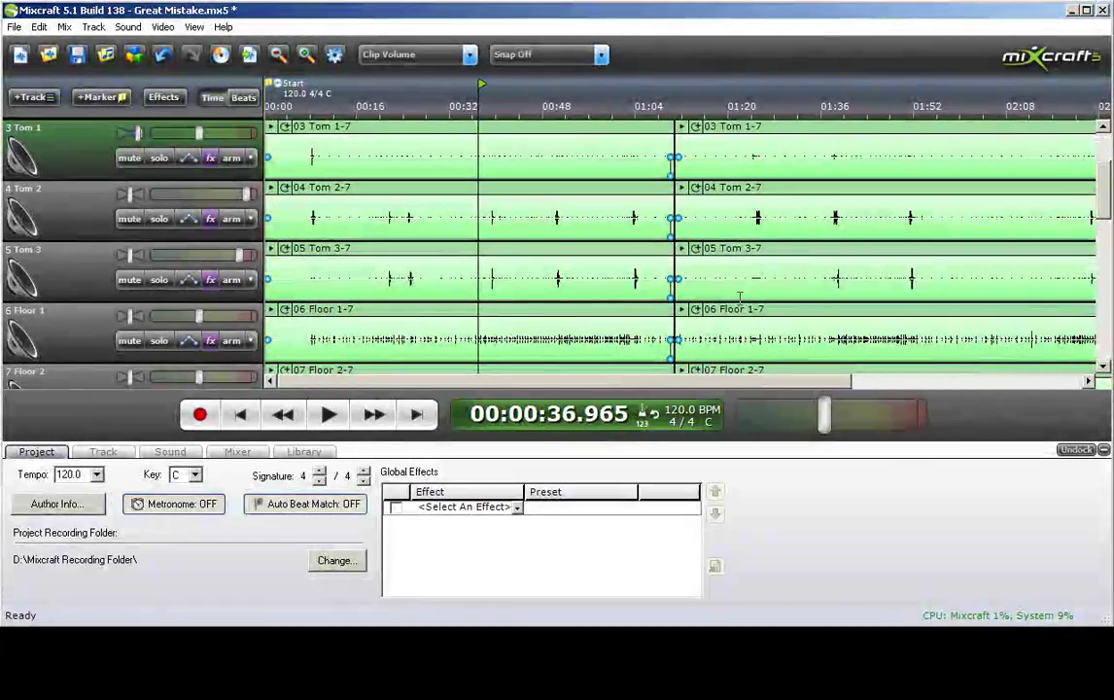
pyautogui.scroll(2, 1106, 206)
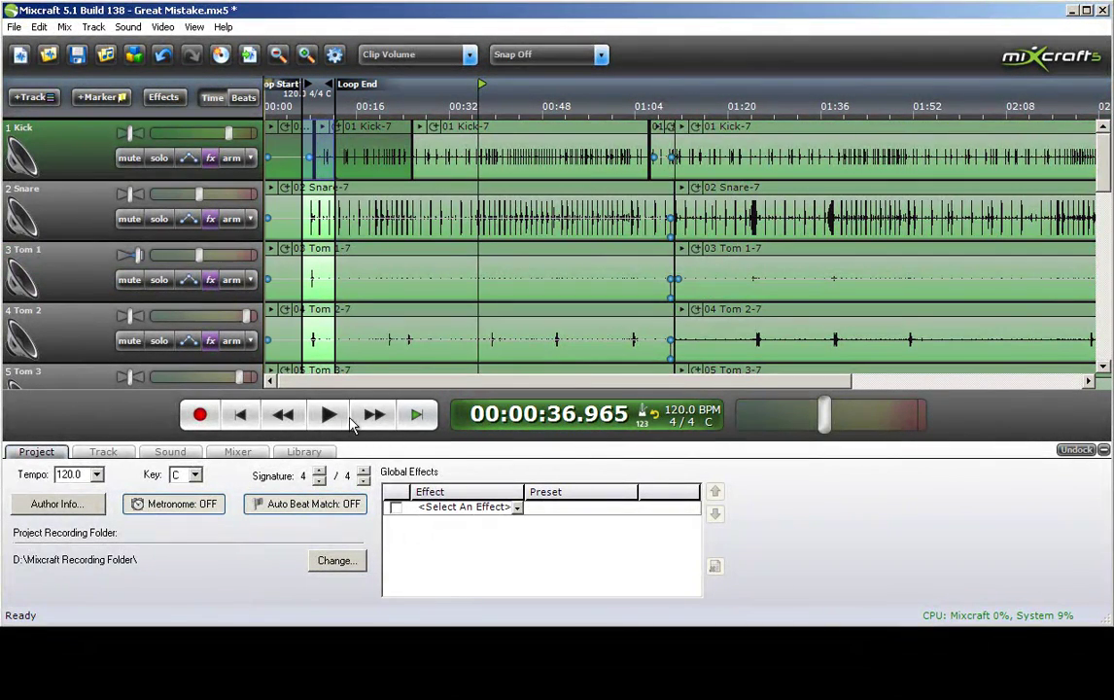
pyautogui.click(329, 415)
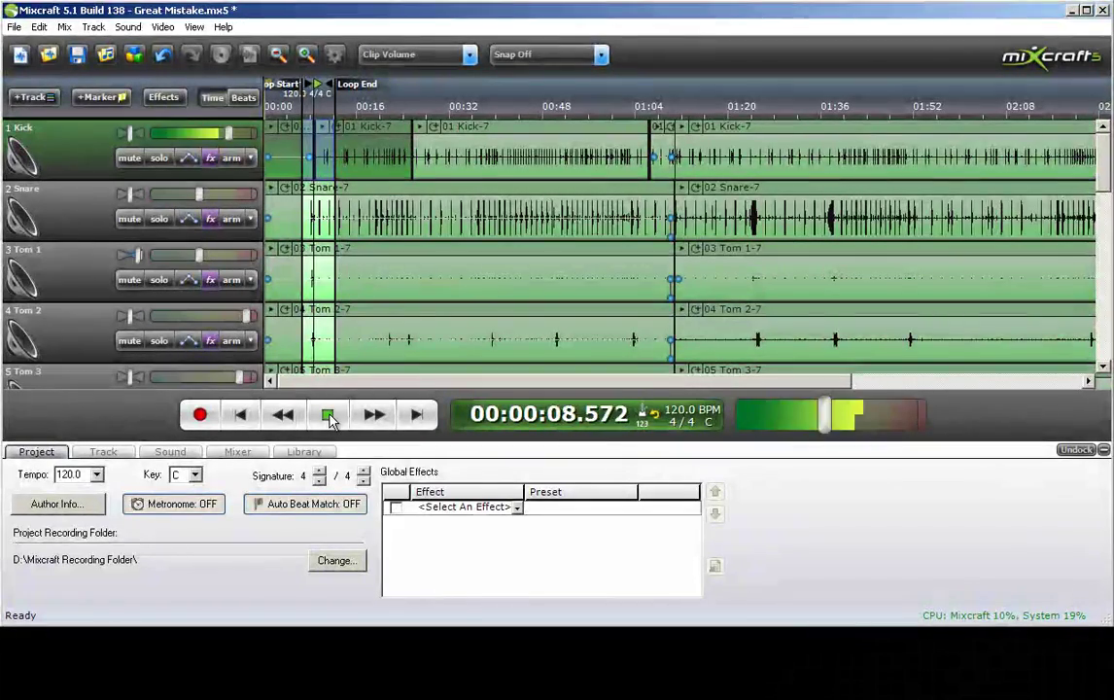
pyautogui.click(328, 425)
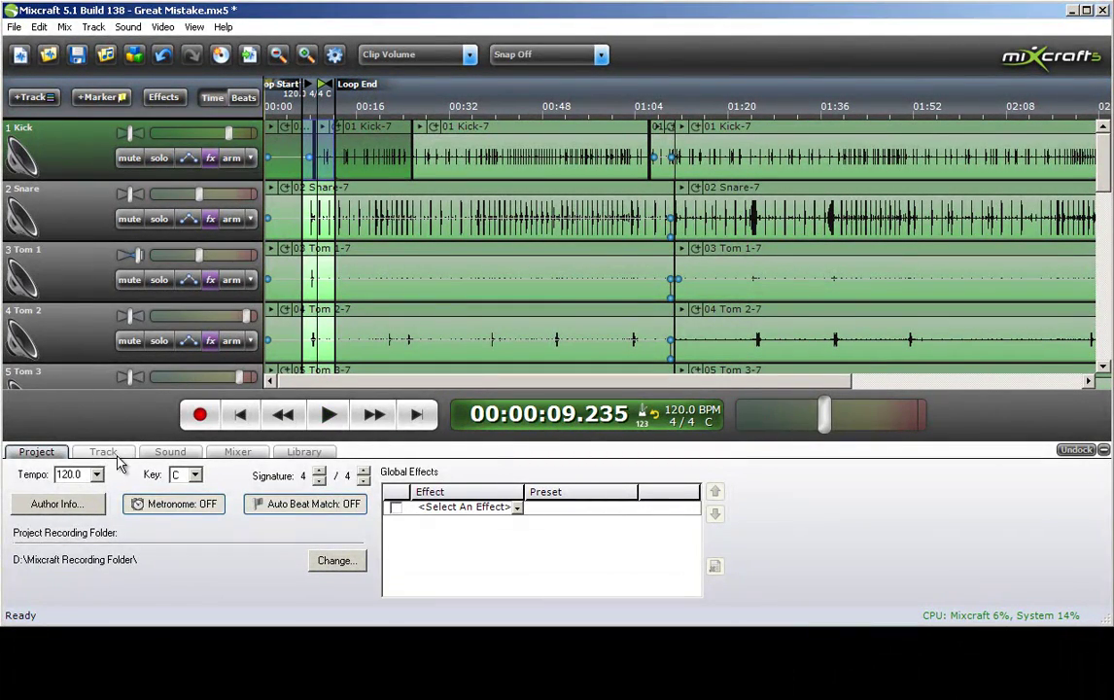
# - In the mixer, pan Tom 2 30% right, Tom 3 21% left, Floor 1 65% left, Floor 2 about 73% right, Hi Hat right
pyautogui.click(238, 454)
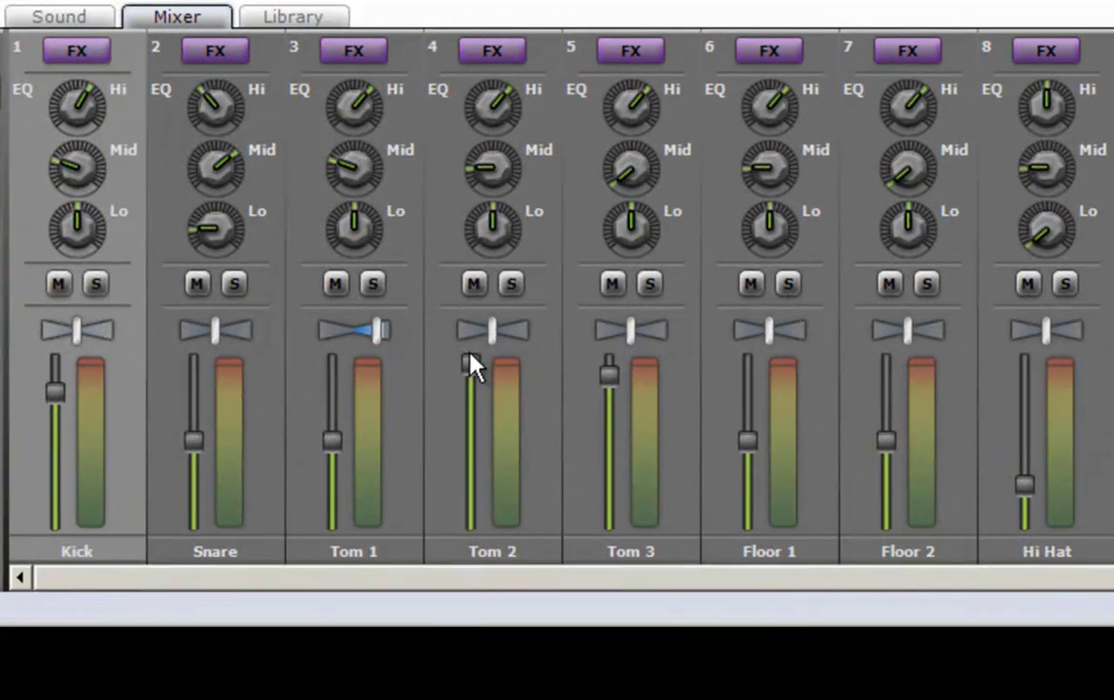
pyautogui.moveTo(491, 337); pyautogui.dragTo(531, 341)
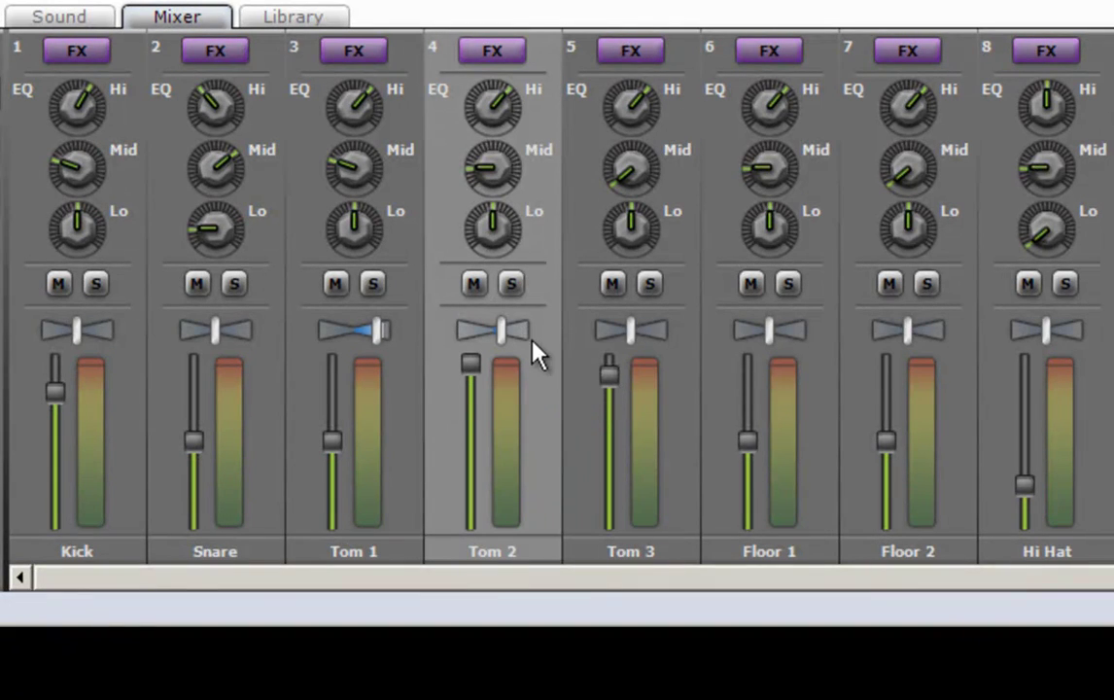
pyautogui.moveTo(631, 333); pyautogui.dragTo(590, 336)
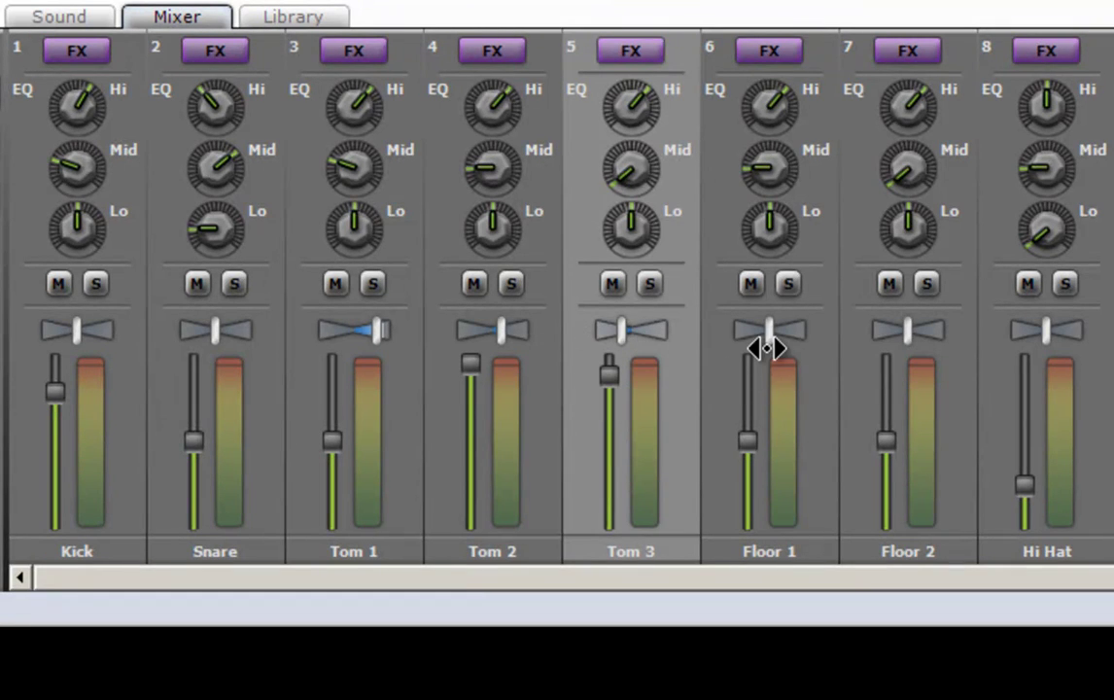
pyautogui.moveTo(769, 334); pyautogui.dragTo(688, 346)
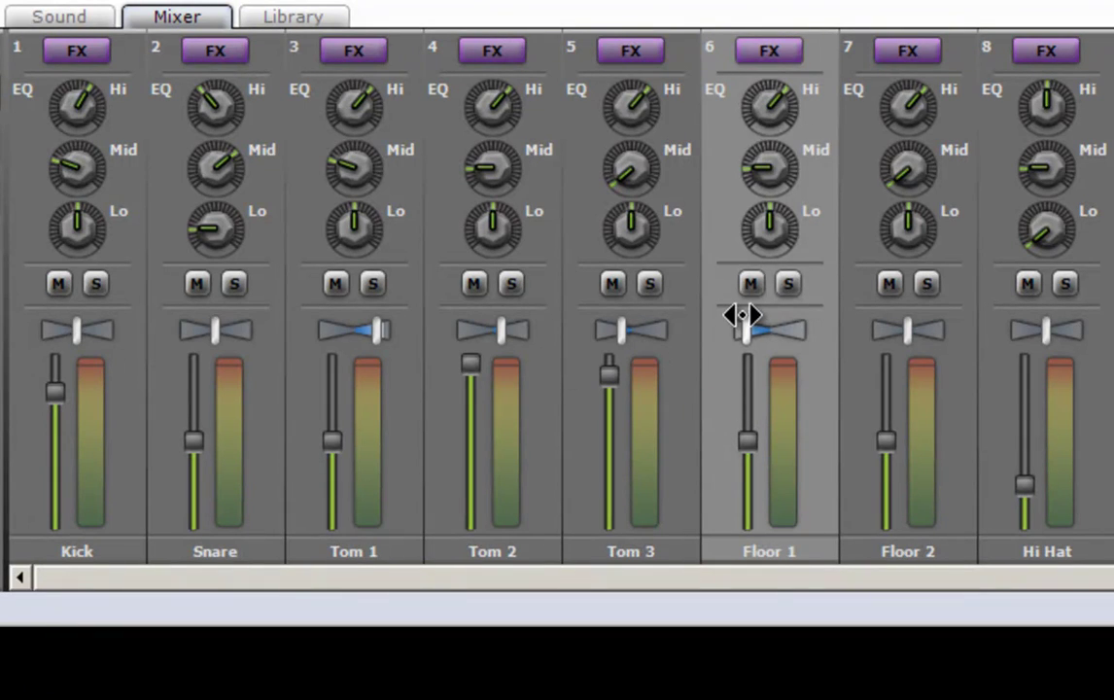
pyautogui.moveTo(910, 333)
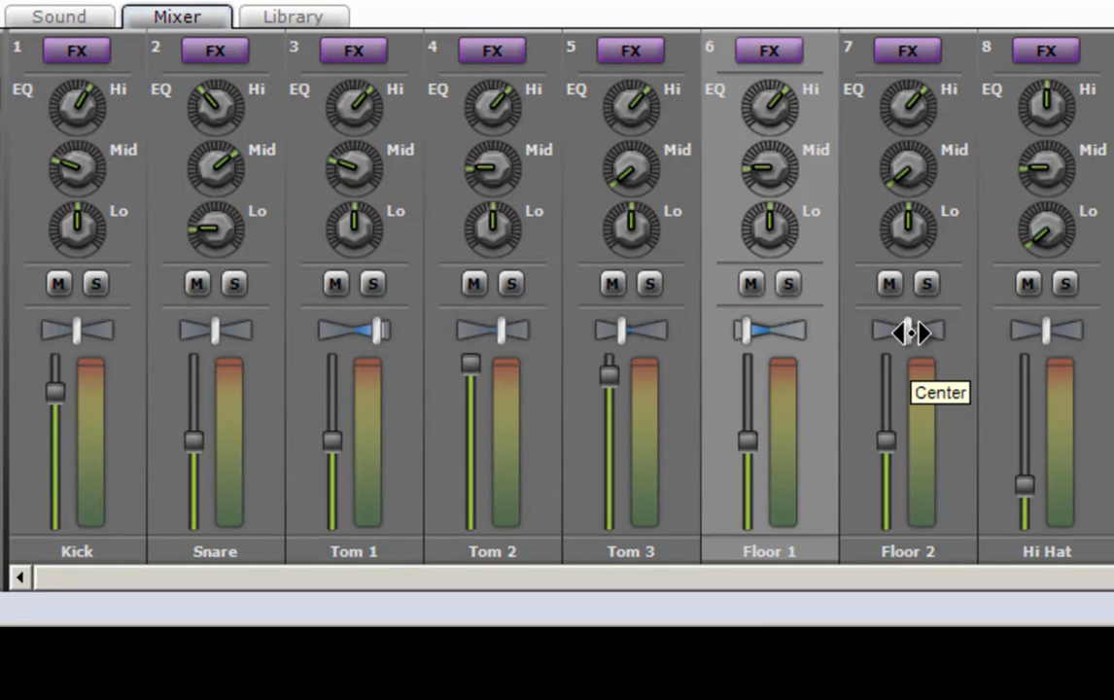
pyautogui.moveTo(909, 331); pyautogui.dragTo(989, 330)
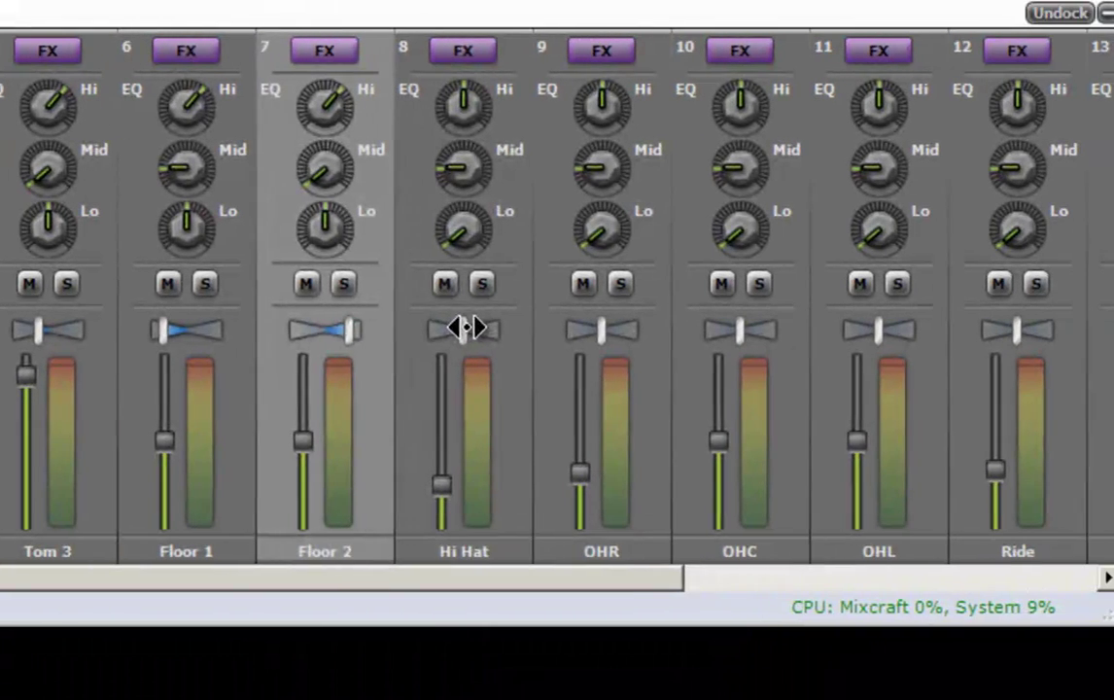
pyautogui.moveTo(1049, 329); pyautogui.dragTo(1113, 328)
pyautogui.moveTo(529, 326); pyautogui.dragTo(515, 329)
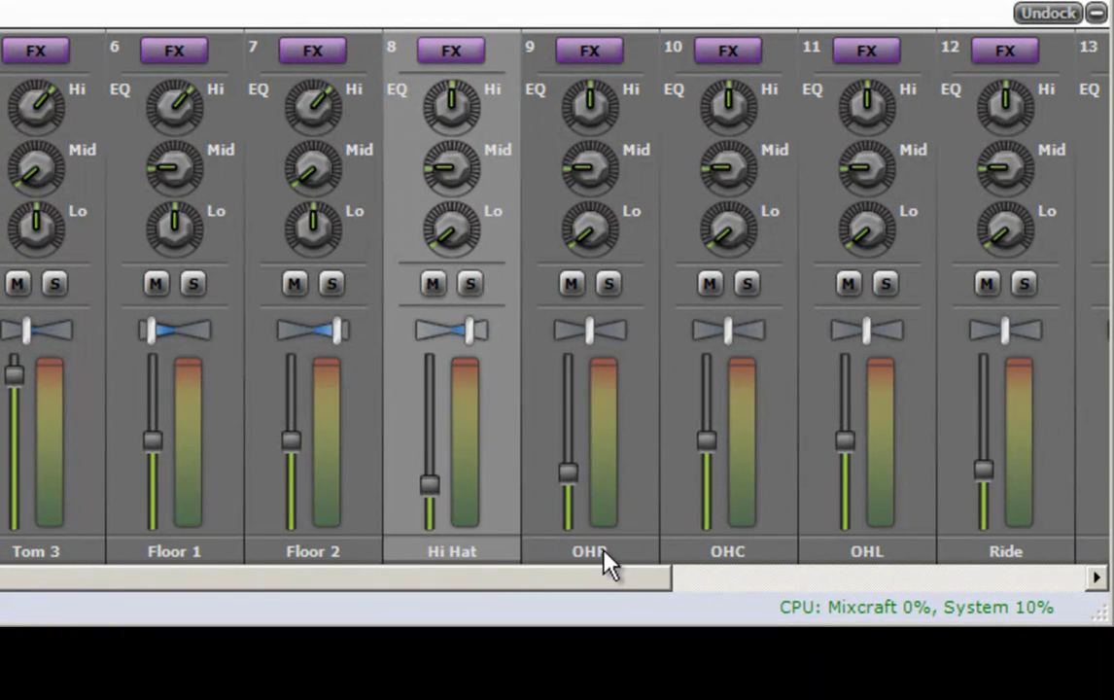
# - Pan OHR to the right, OHL about 65% left and Ride about 56% left
pyautogui.click(589, 331)
pyautogui.moveTo(587, 332); pyautogui.dragTo(664, 331)
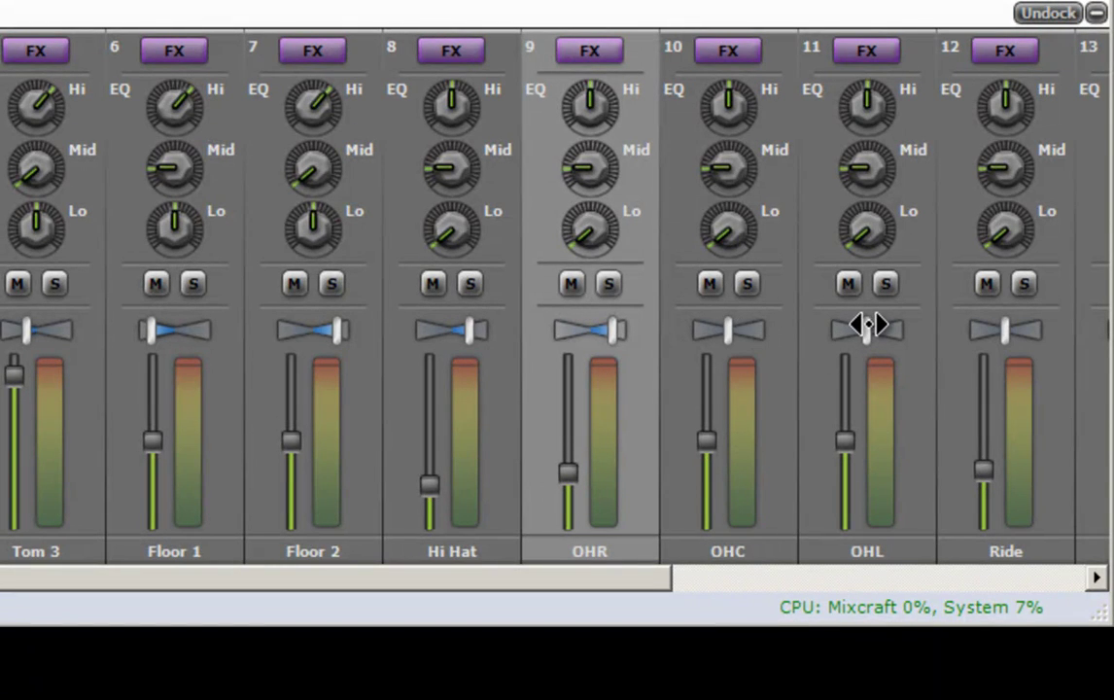
pyautogui.moveTo(864, 326); pyautogui.dragTo(803, 348)
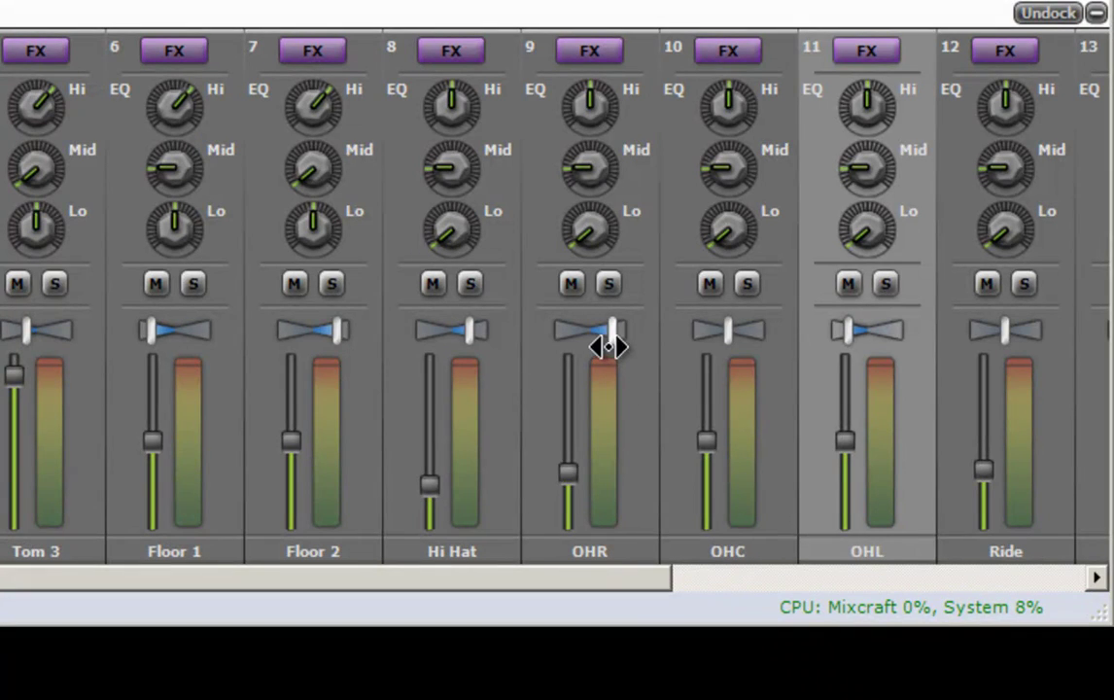
pyautogui.click(1005, 332)
pyautogui.moveTo(1005, 332); pyautogui.dragTo(943, 365)
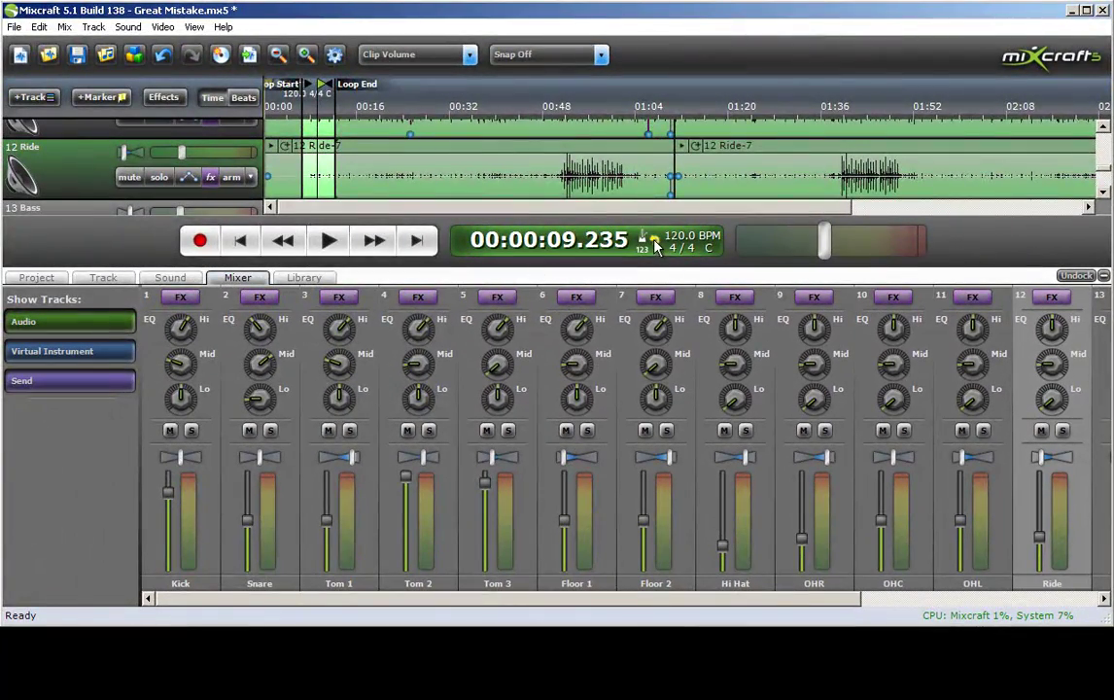
# - Return to the Project view and play the panned drums from near the song start, then stop
pyautogui.click(36, 279)
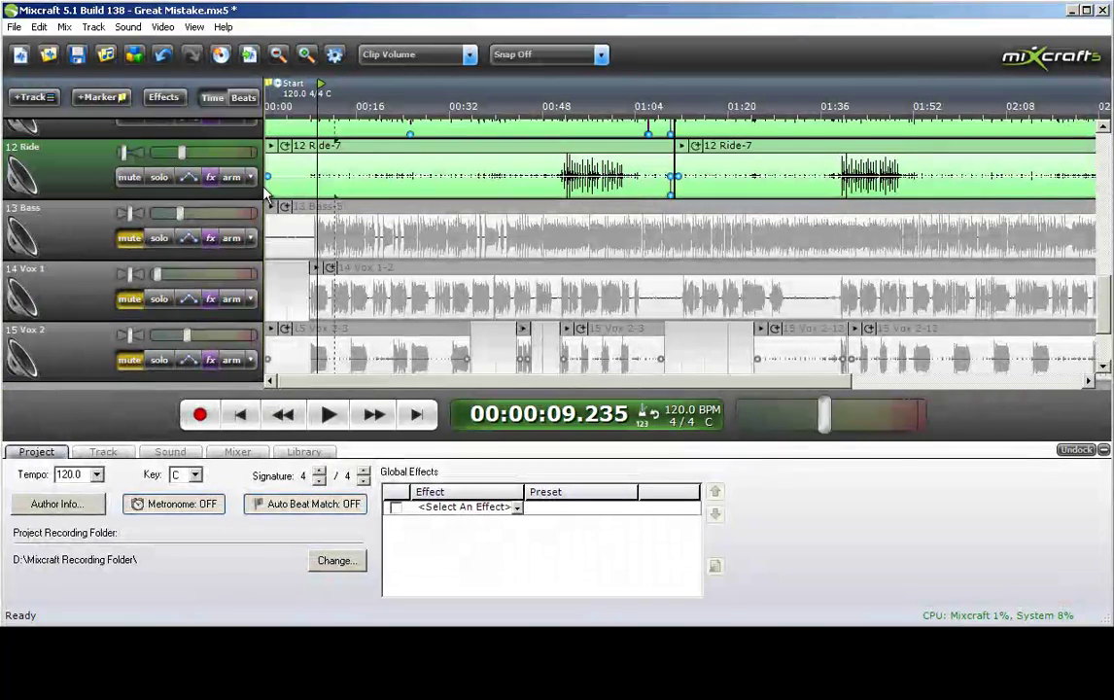
pyautogui.click(311, 109)
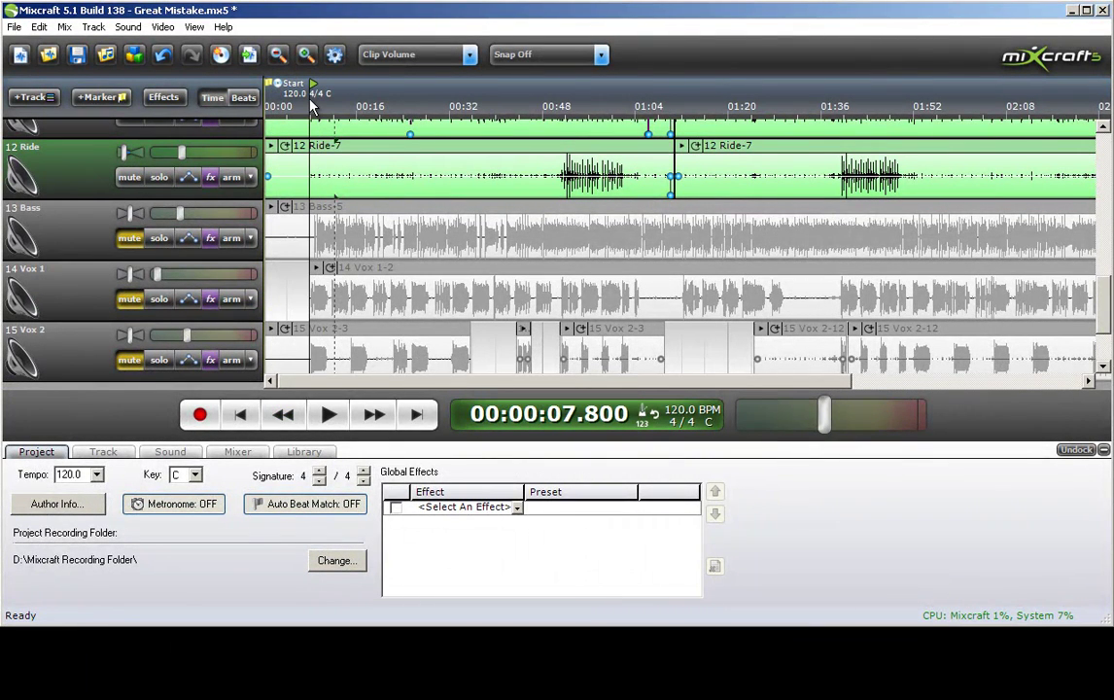
pyautogui.click(324, 416)
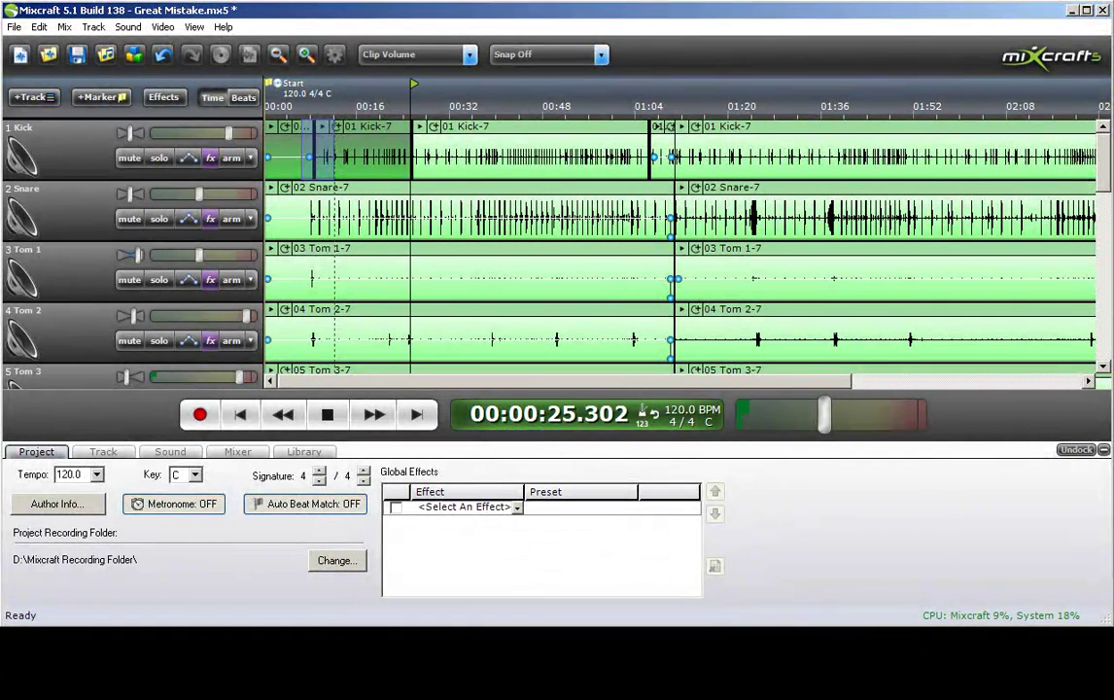
pyautogui.click(331, 415)
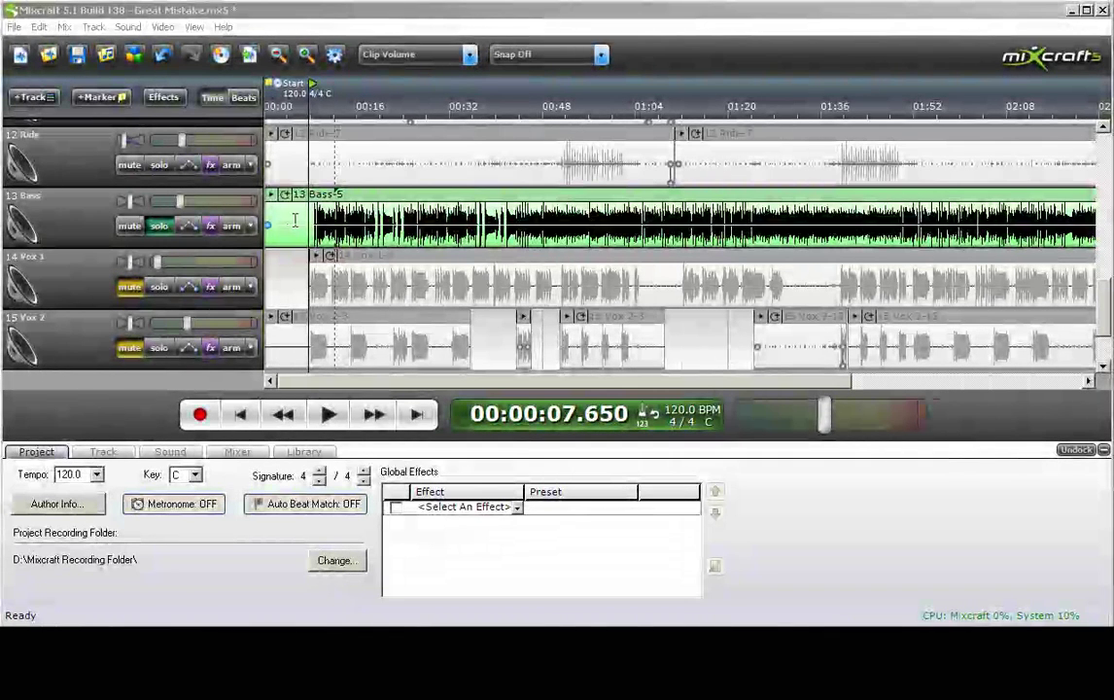
# - Replace the Bass track's tuner with a Classic Compressor set to the Bass Guitar preset
pyautogui.click(211, 226)
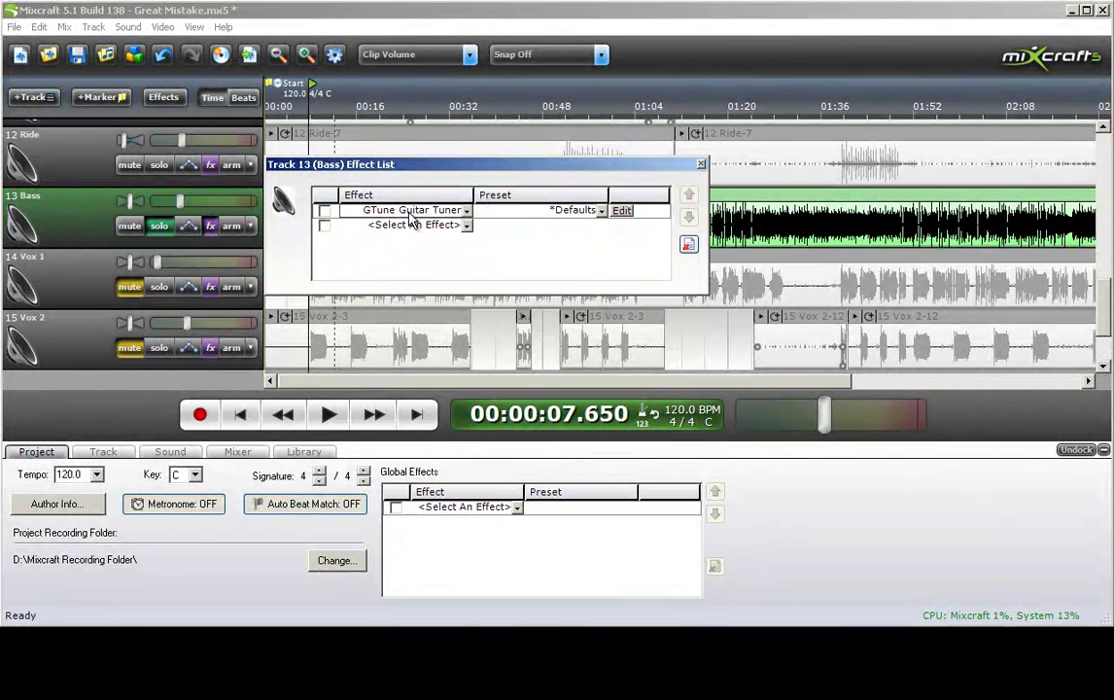
pyautogui.moveTo(519, 175); pyautogui.dragTo(594, 190)
pyautogui.click(544, 224)
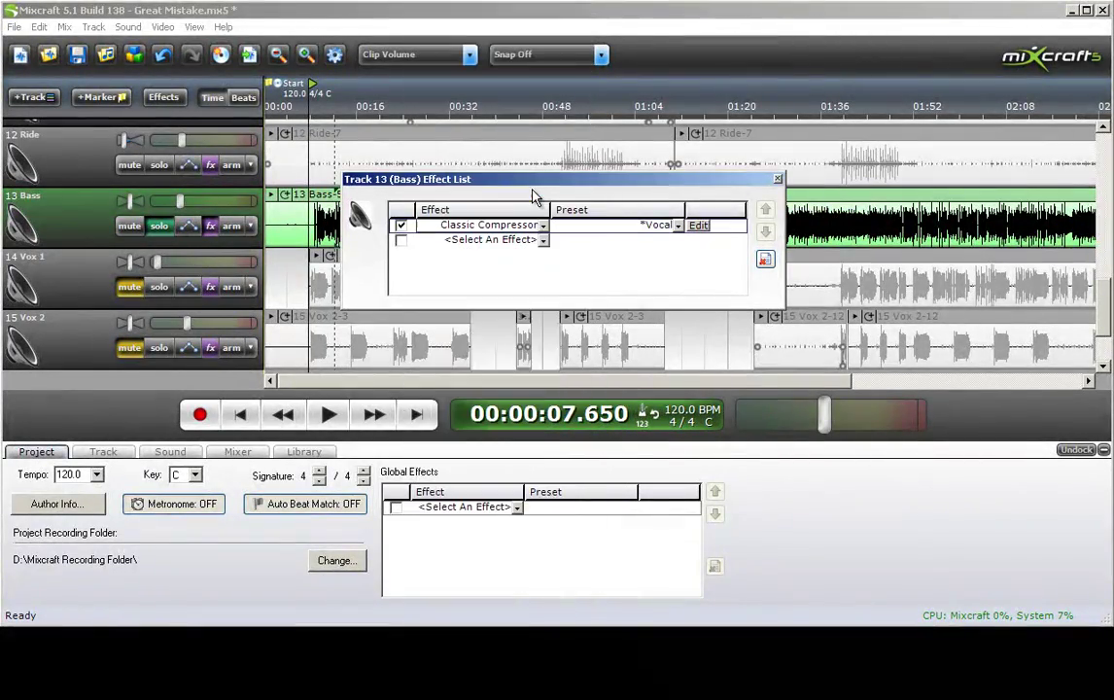
pyautogui.moveTo(549, 190); pyautogui.dragTo(395, 151)
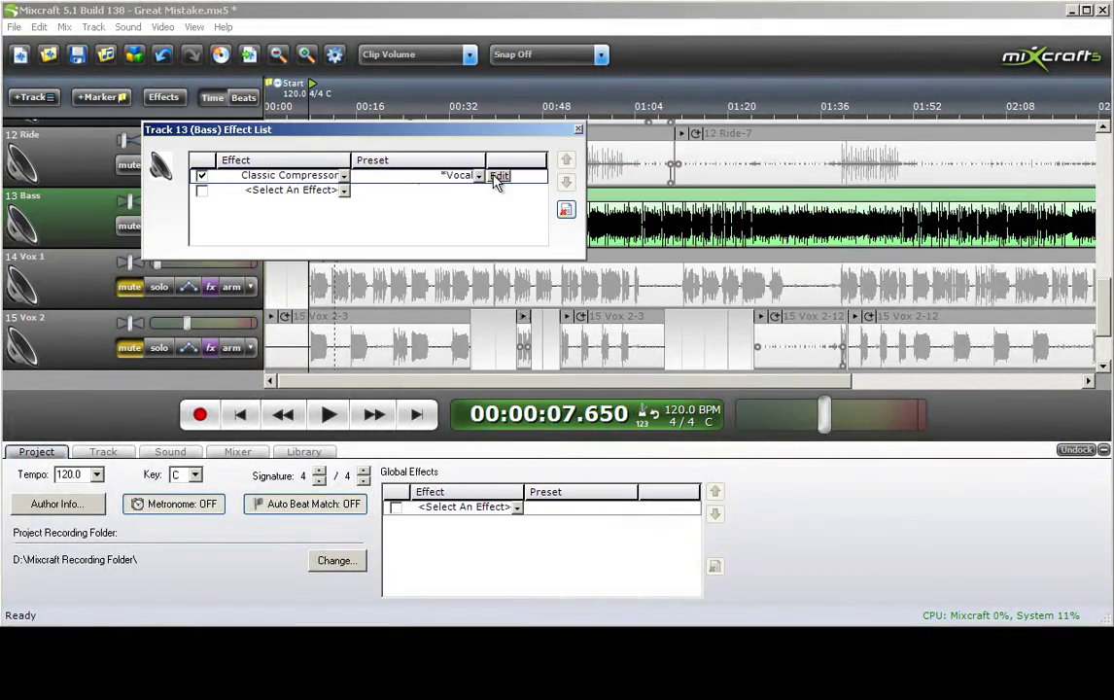
pyautogui.click(498, 176)
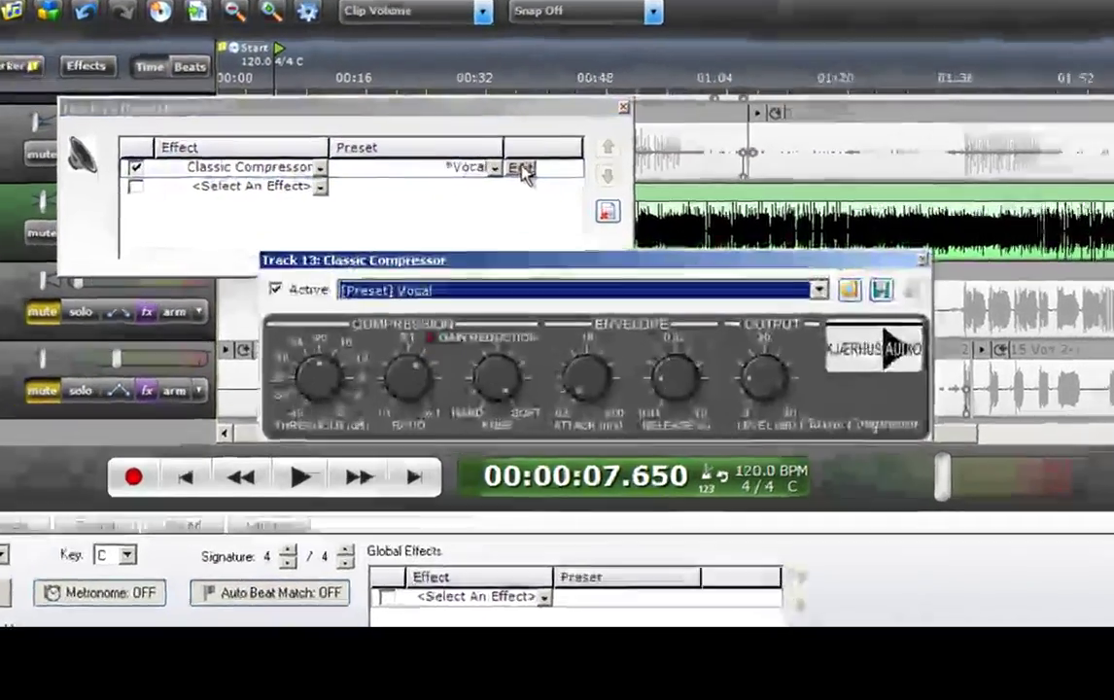
pyautogui.click(495, 292)
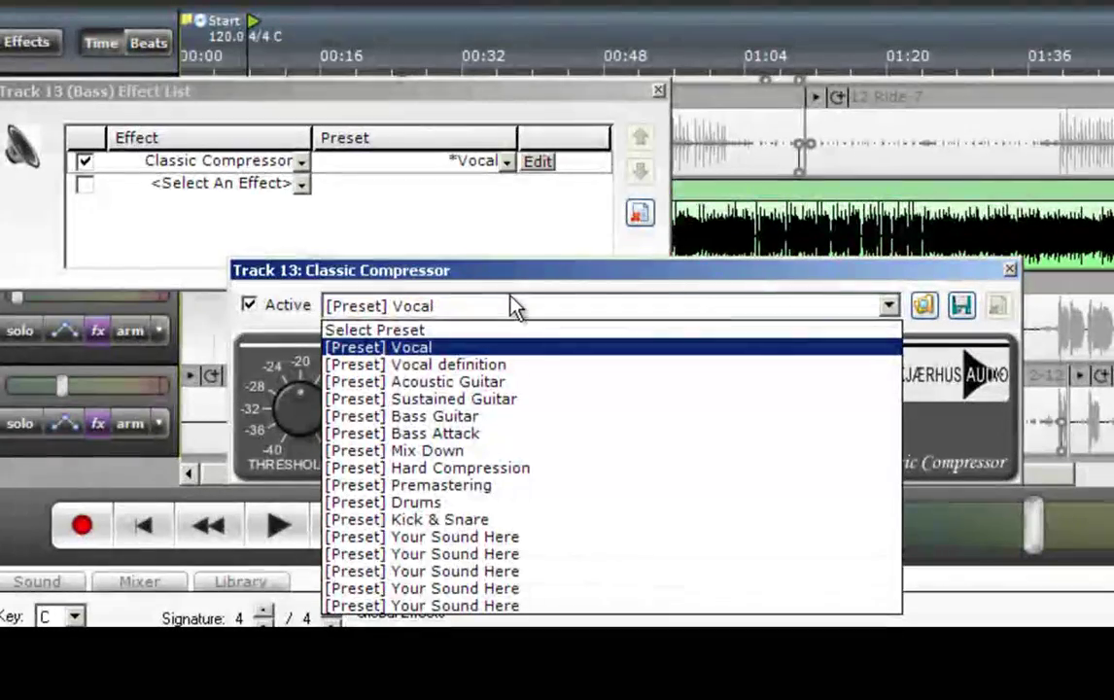
pyautogui.click(483, 416)
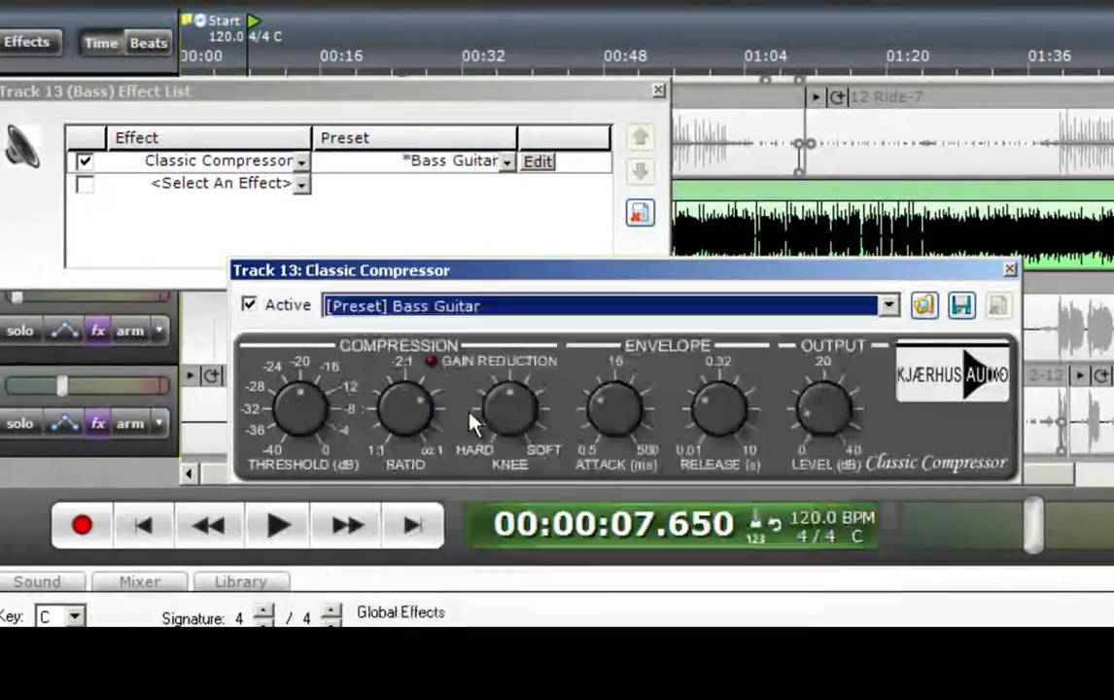
# - Close the compressor and effect list windows and play the compressed bass
pyautogui.click(1011, 272)
pyautogui.click(658, 90)
pyautogui.click(330, 416)
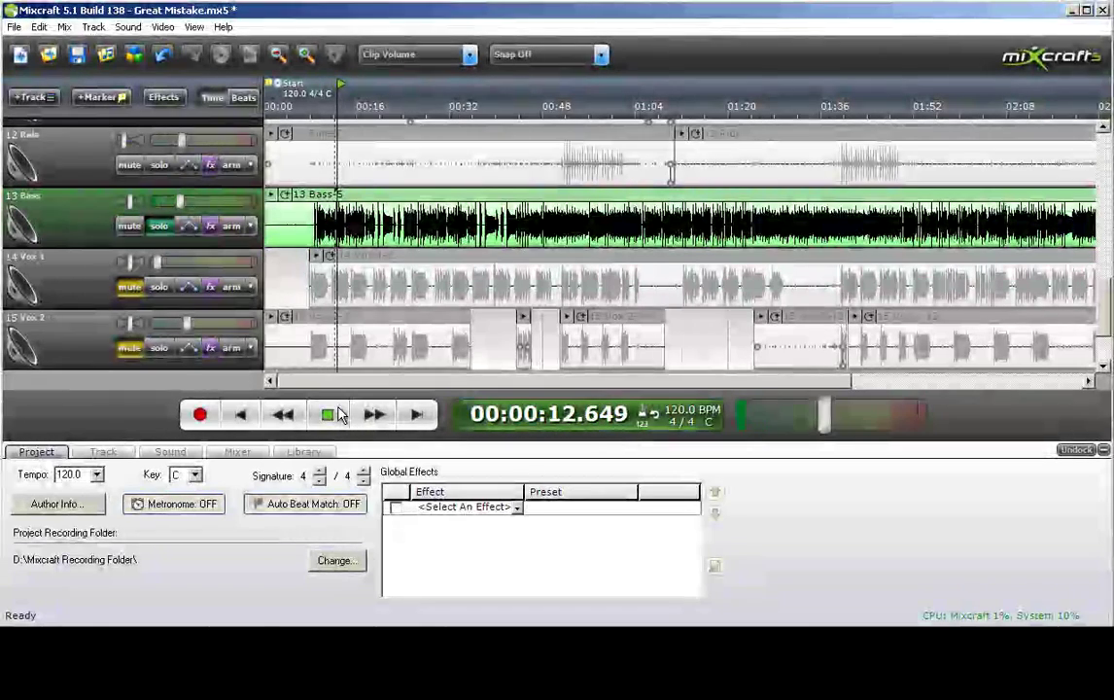
pyautogui.click(331, 415)
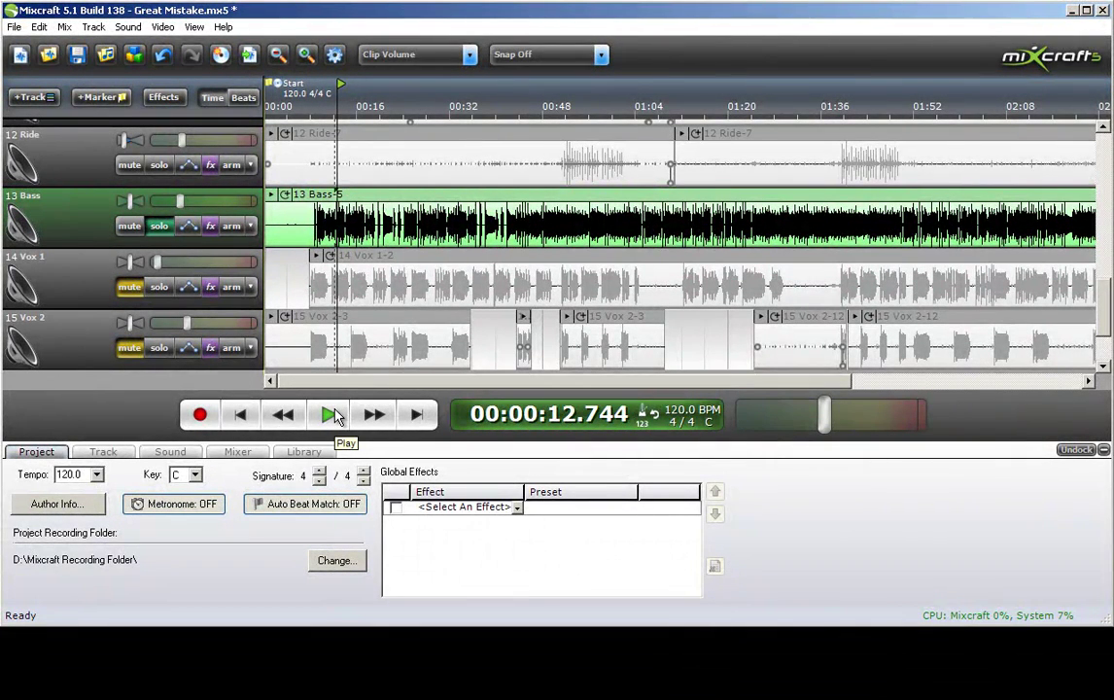
pyautogui.click(331, 415)
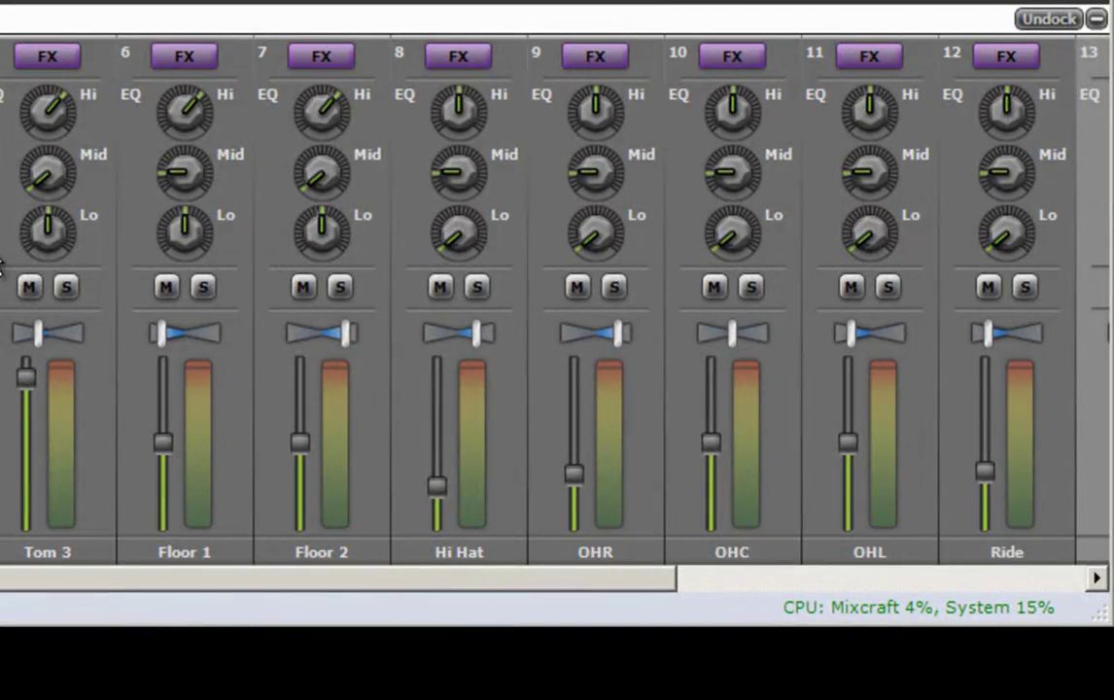
pyautogui.moveTo(595, 593); pyautogui.dragTo(803, 587)
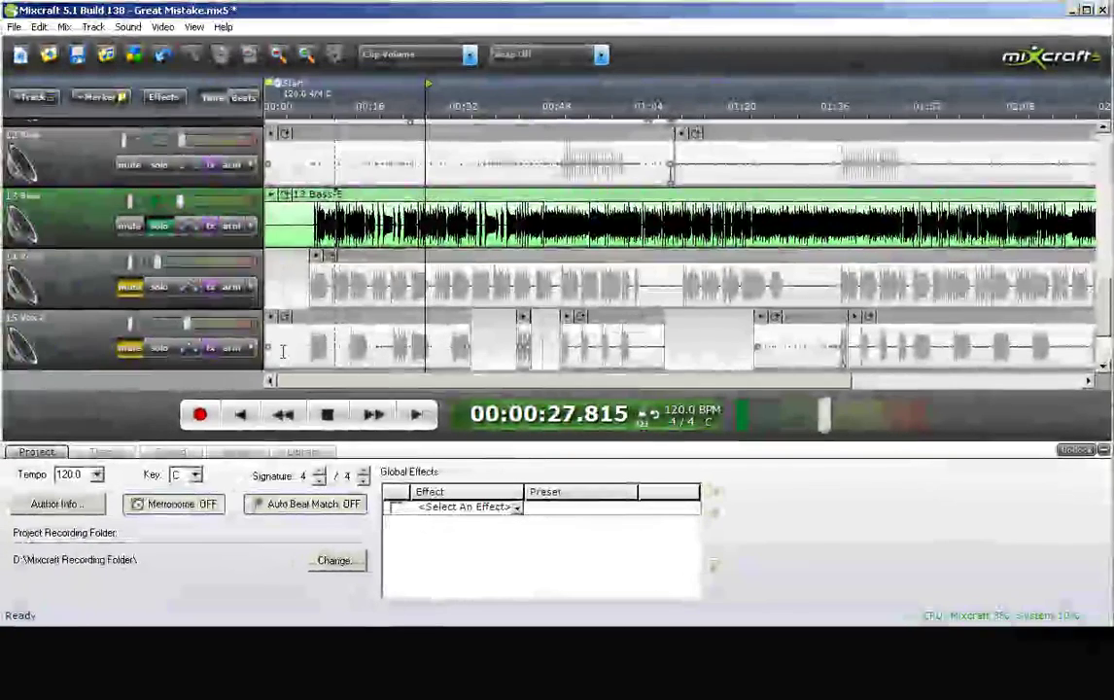
pyautogui.click(327, 414)
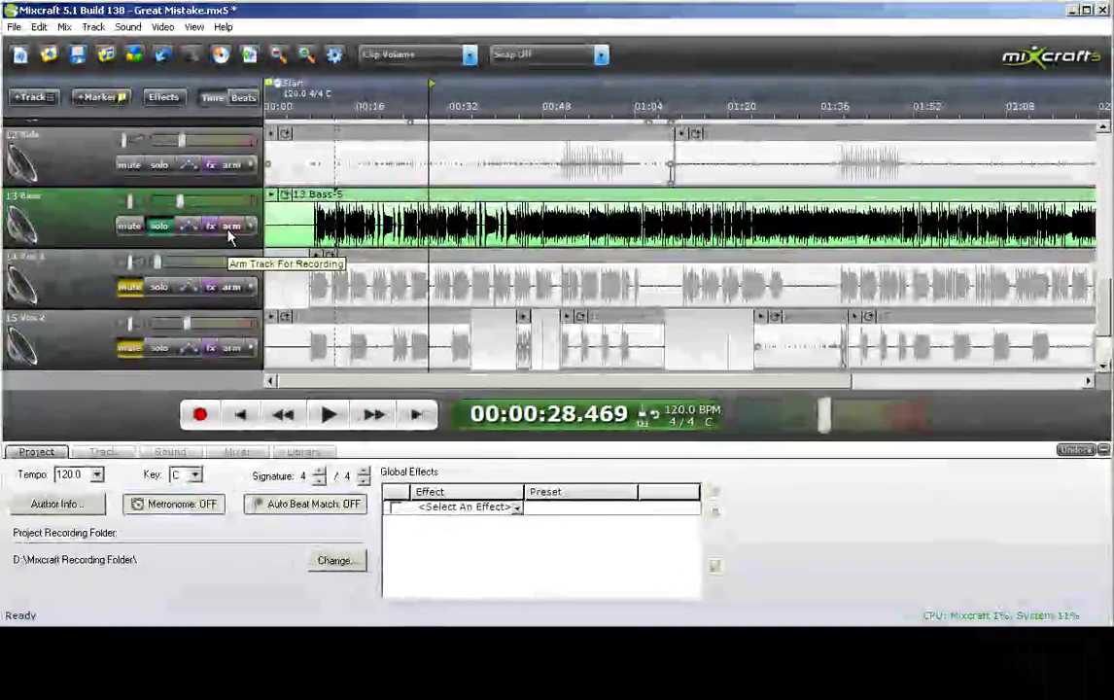
# - Add ANWIDA Soft GEQ31V as the Bass track's second effect and start playback
pyautogui.click(219, 228)
pyautogui.click(344, 200)
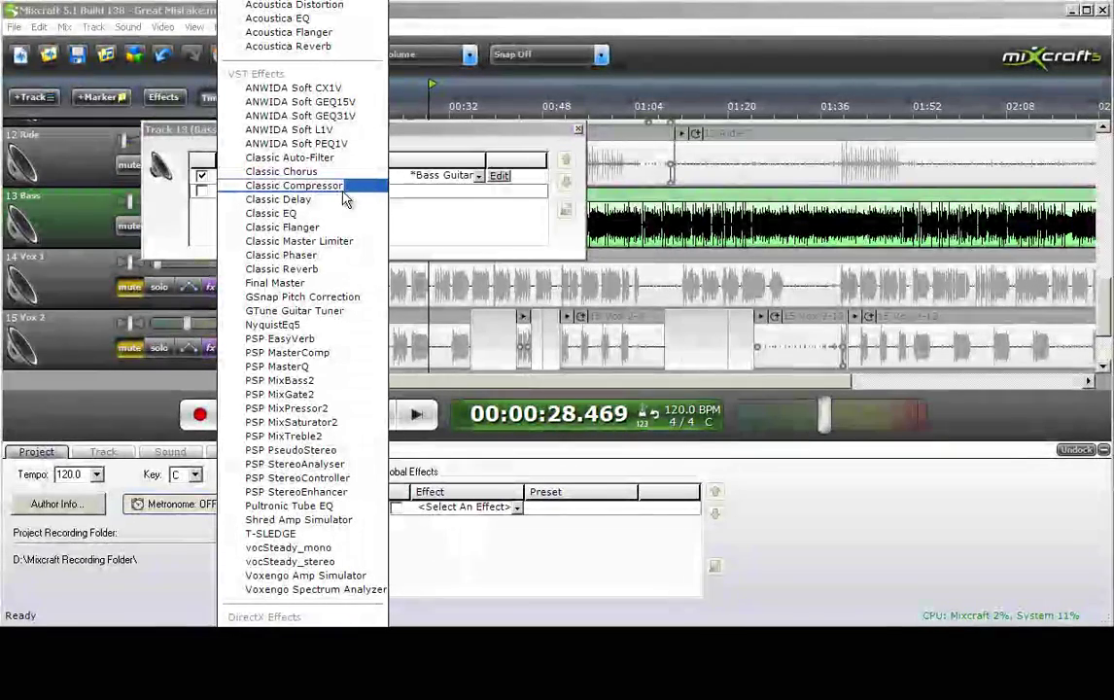
pyautogui.click(342, 115)
pyautogui.click(501, 193)
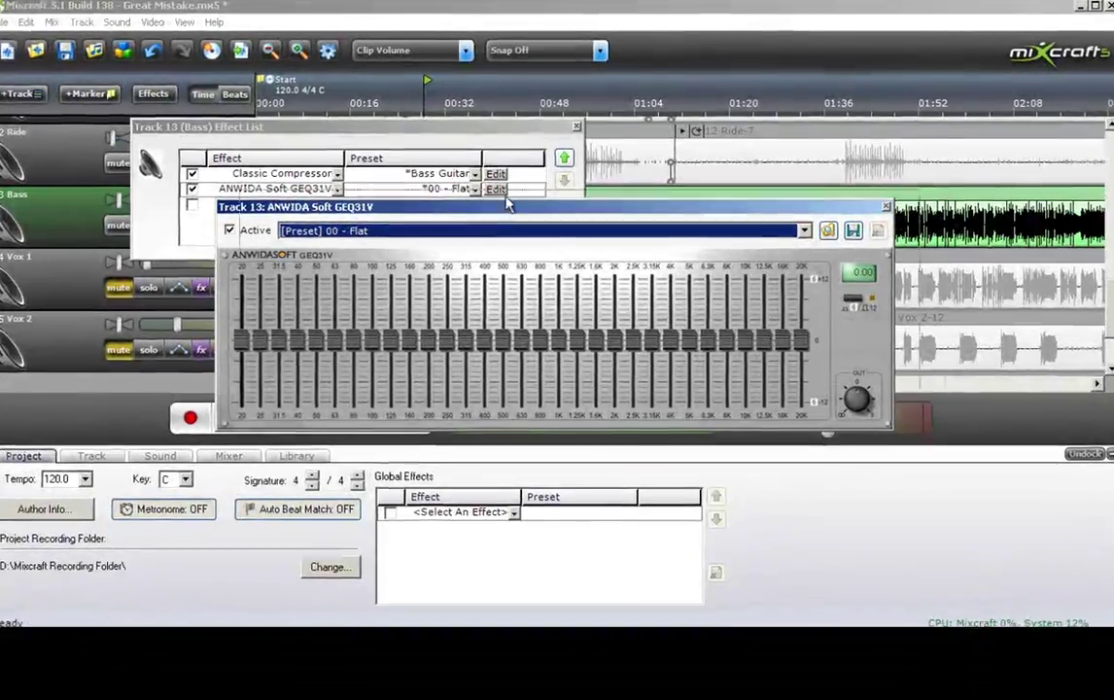
pyautogui.moveTo(506, 204); pyautogui.dragTo(603, 145)
pyautogui.click(320, 418)
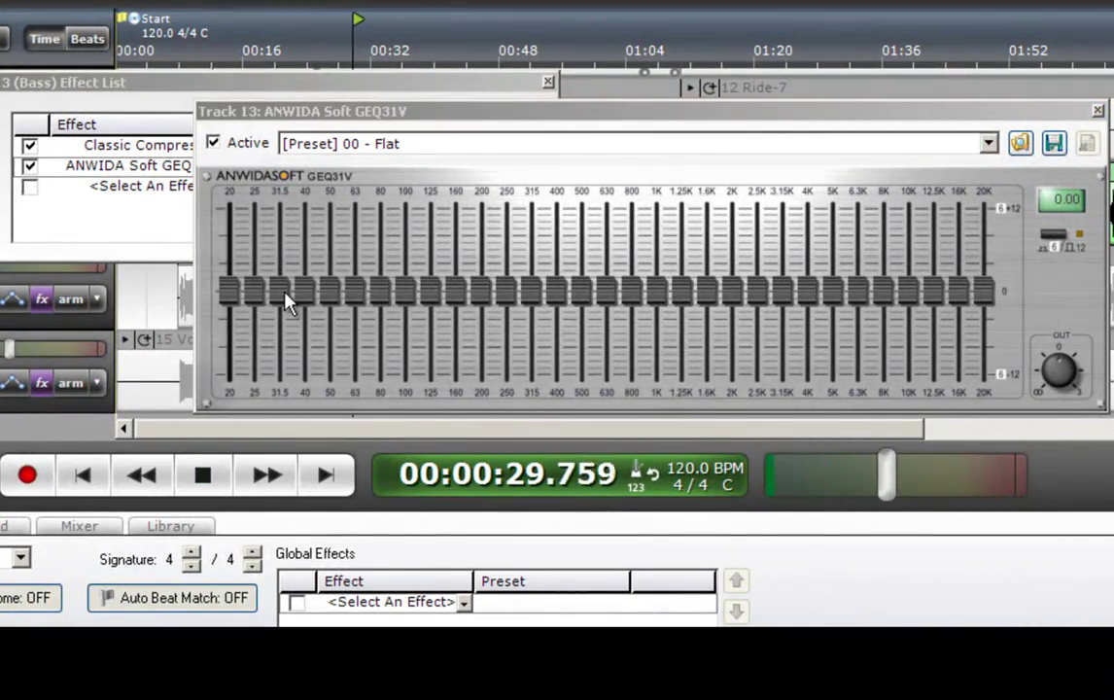
# - Boost the EQ's 40 Hz and 5K bands, cut 100 and 125 Hz, keeping 50 Hz near zero
pyautogui.moveTo(302, 301); pyautogui.dragTo(306, 253)
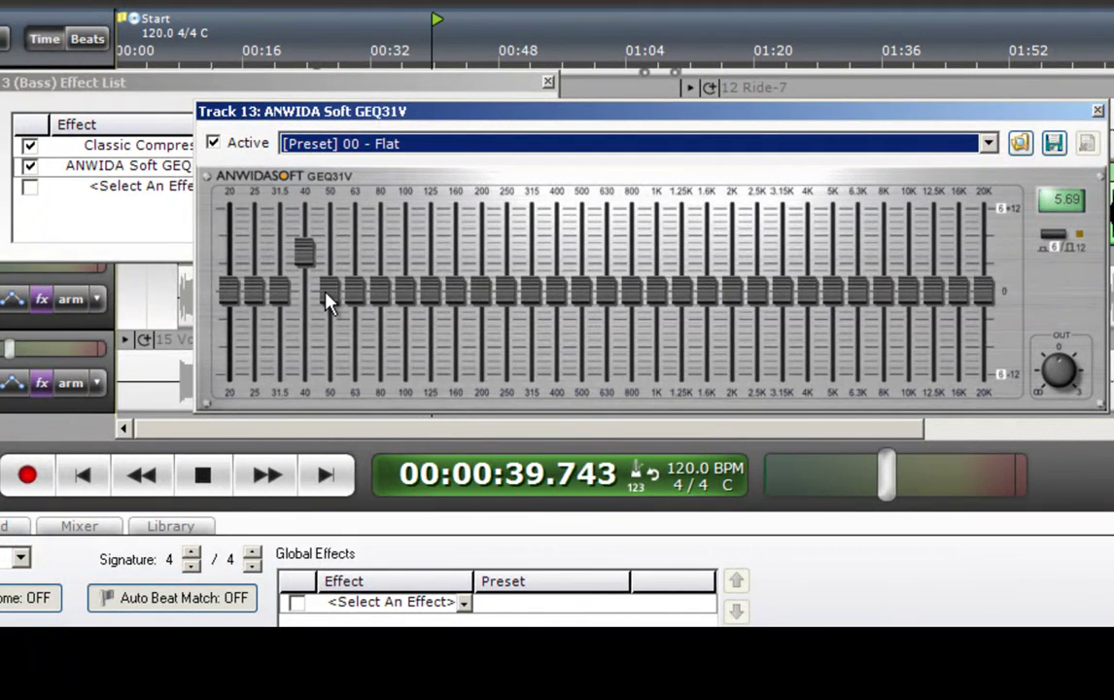
pyautogui.moveTo(327, 301); pyautogui.dragTo(345, 365)
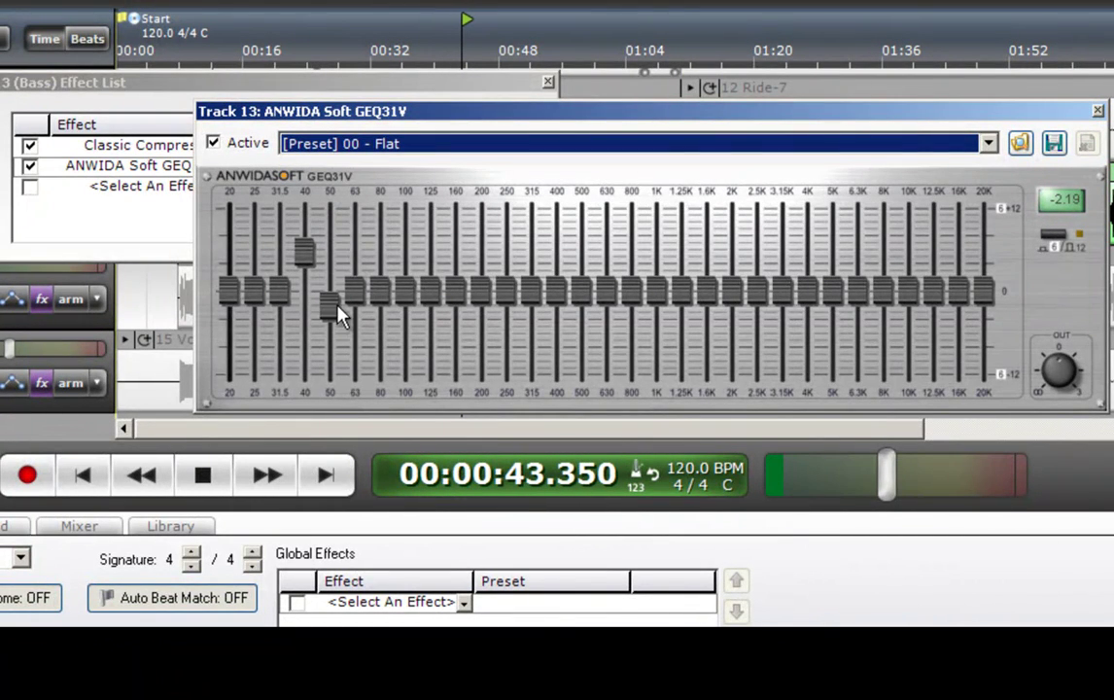
pyautogui.moveTo(338, 315); pyautogui.dragTo(340, 305)
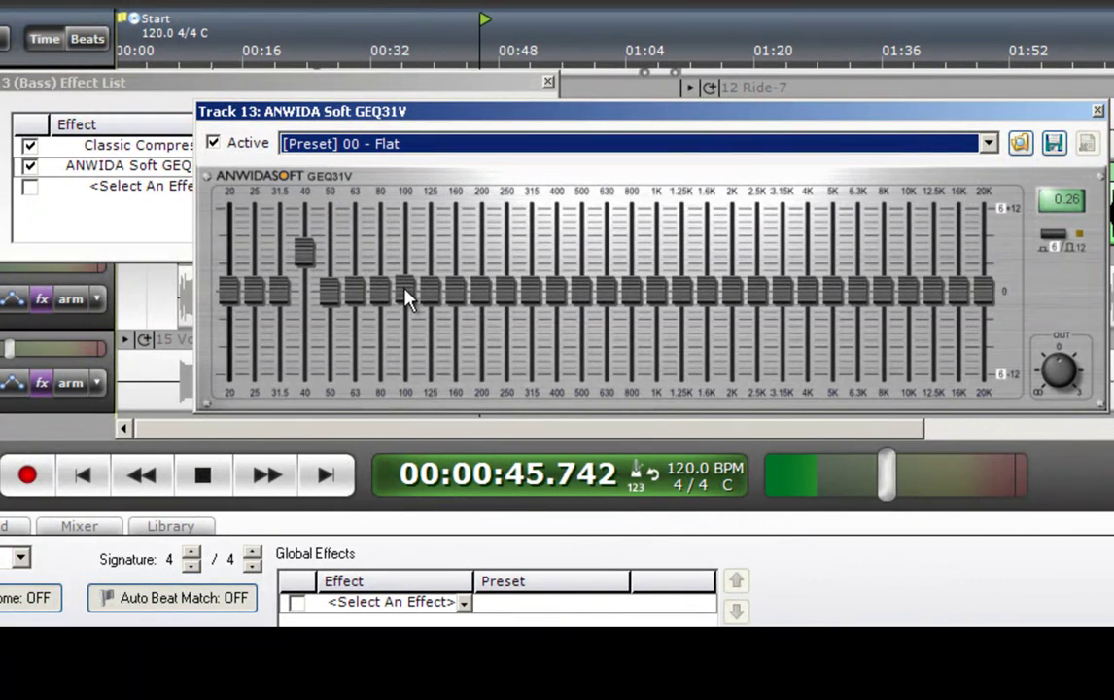
pyautogui.moveTo(406, 290); pyautogui.dragTo(400, 238)
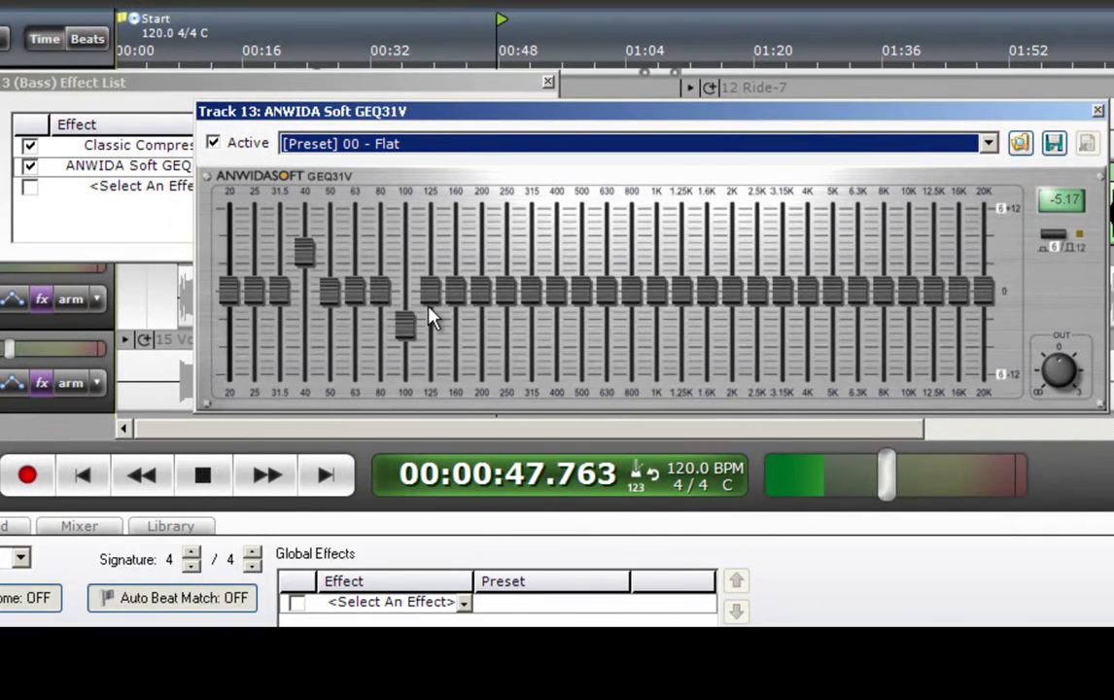
pyautogui.moveTo(427, 313)
pyautogui.mouseDown()
pyautogui.moveTo(428, 340)
pyautogui.moveTo(406, 309)
pyautogui.moveTo(427, 326)
pyautogui.mouseUp()
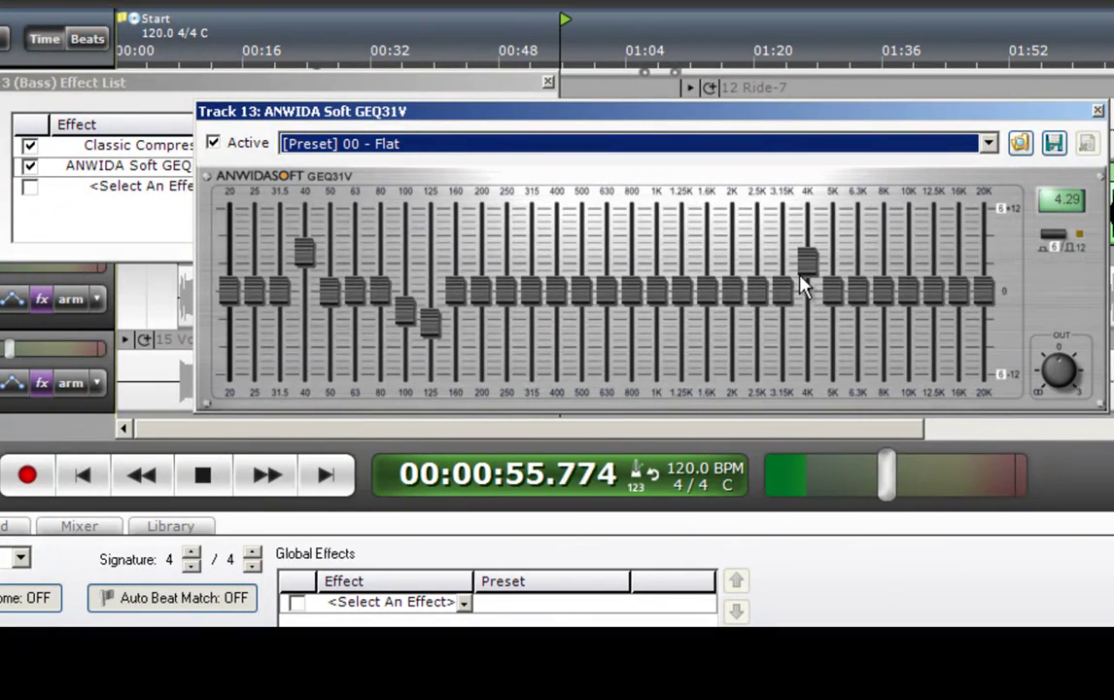
pyautogui.moveTo(834, 286); pyautogui.dragTo(834, 283)
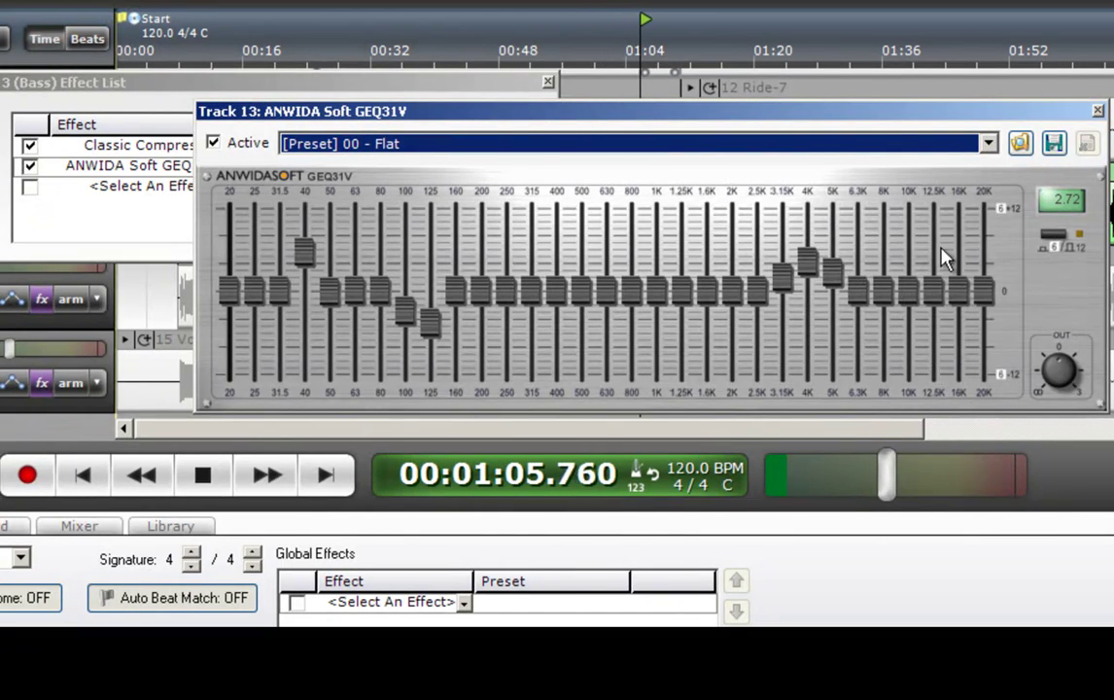
pyautogui.click(1099, 114)
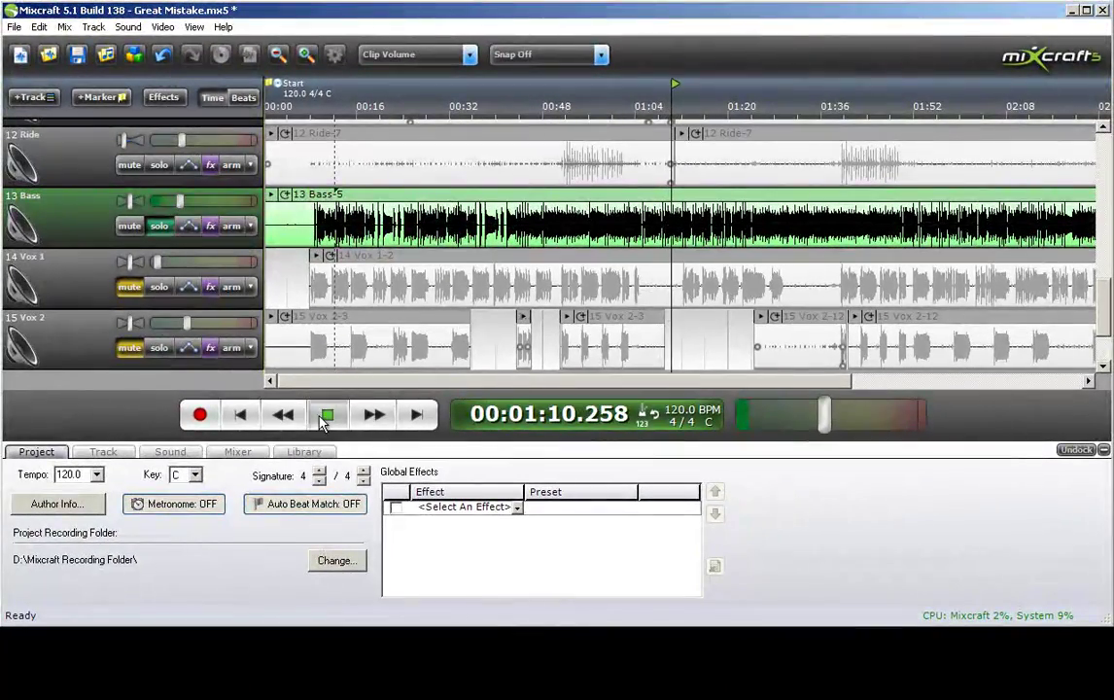
# - Unsolo the Bass track and restart full-mix playback from 7.5 seconds
pyautogui.click(322, 416)
pyautogui.click(310, 105)
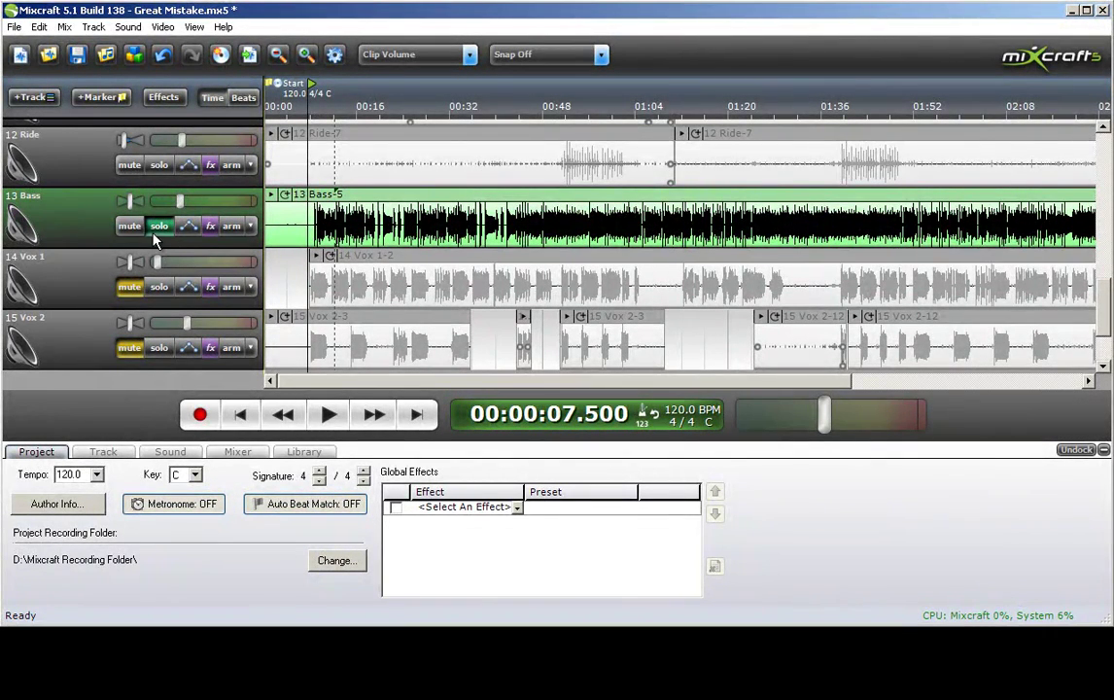
pyautogui.click(157, 227)
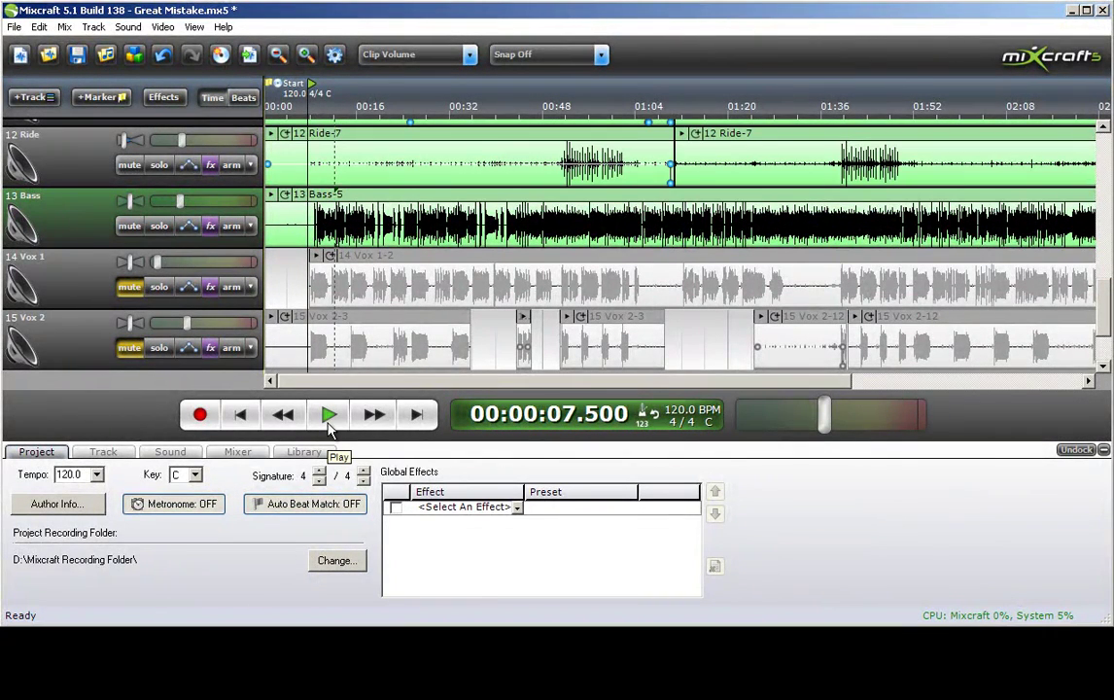
pyautogui.click(329, 416)
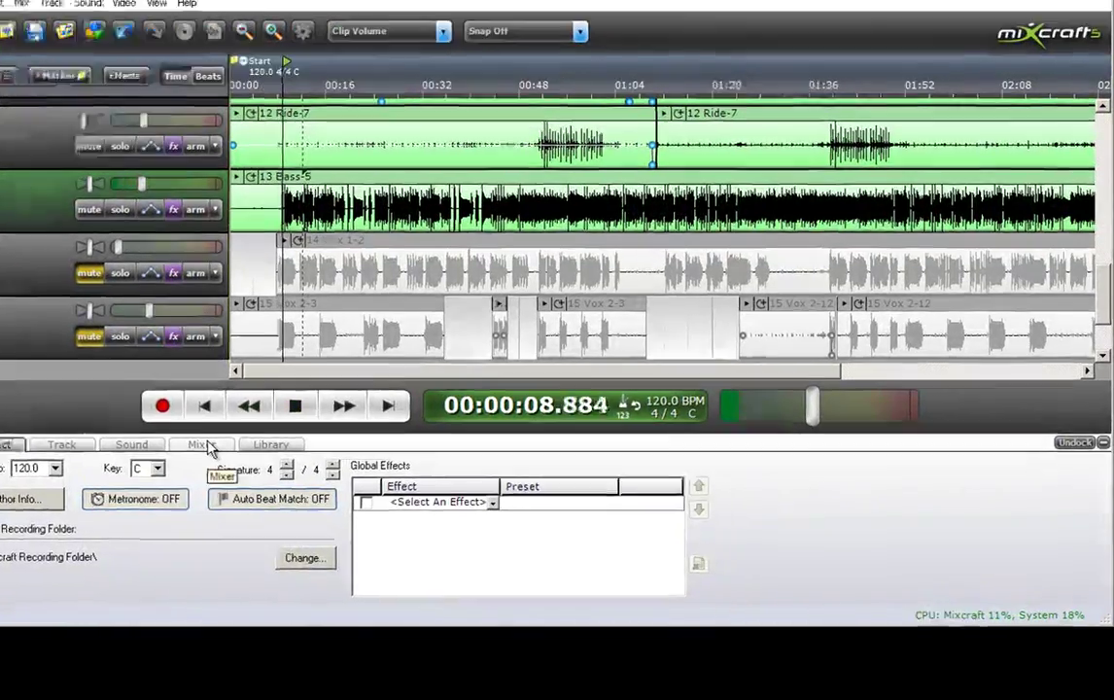
# - In the mixer, lower the Bass channel volume below 60%
pyautogui.click(206, 446)
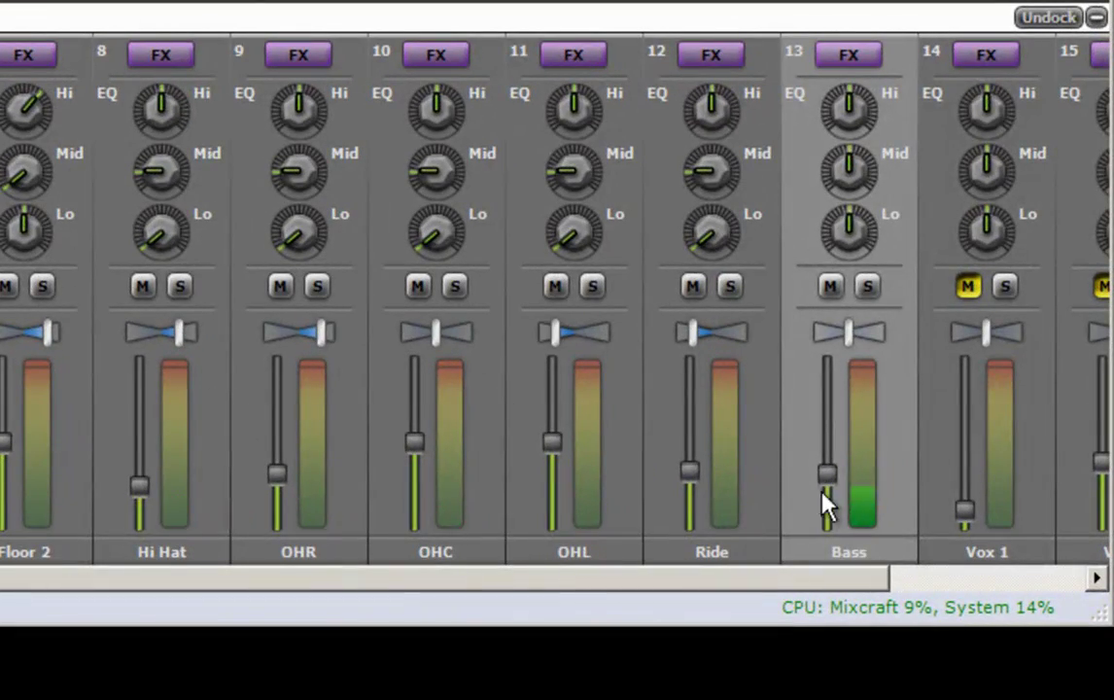
pyautogui.moveTo(827, 480)
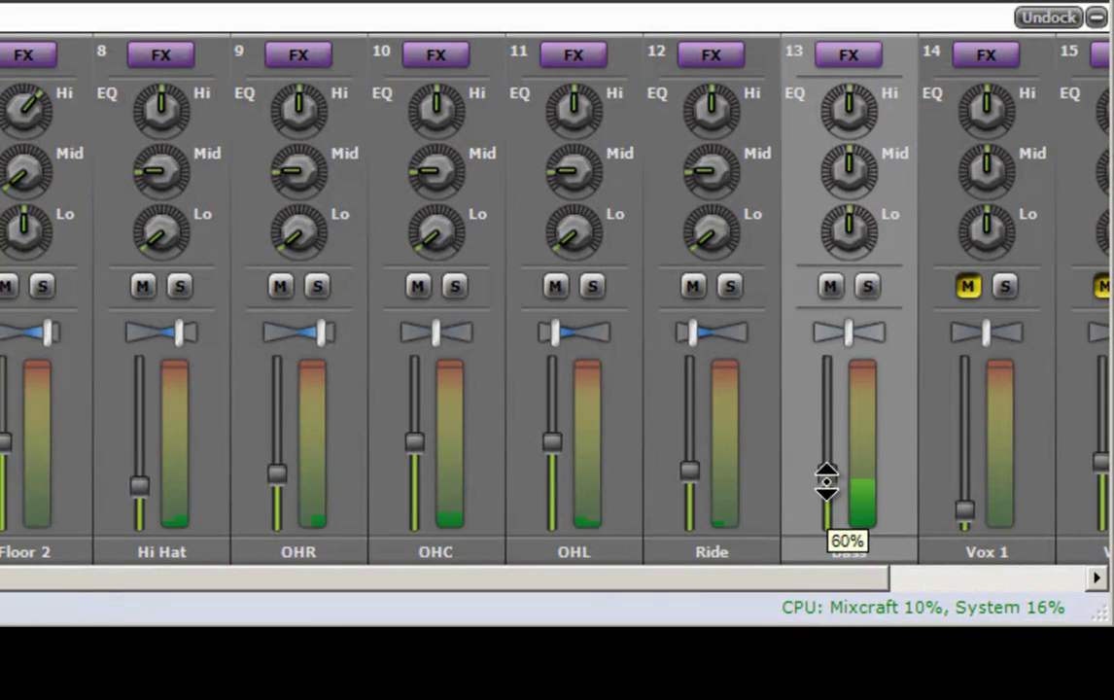
pyautogui.moveTo(827, 480); pyautogui.dragTo(829, 489)
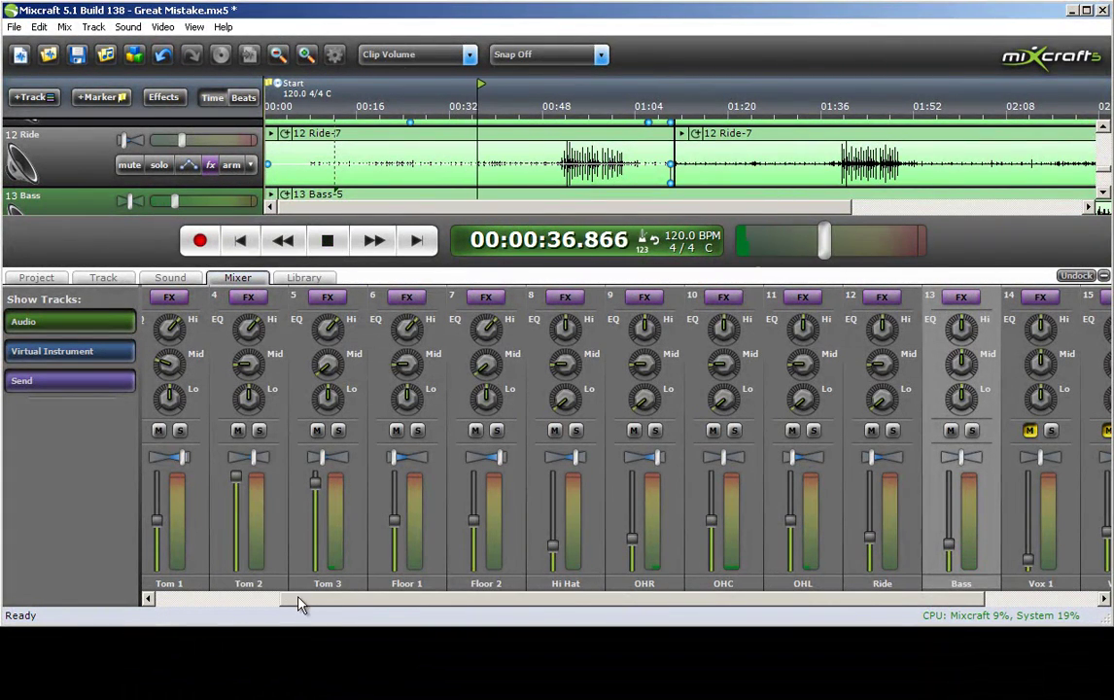
# - Set the Snare fader to about 80%, then stop playback and return to 00:00:00
pyautogui.moveTo(302, 603); pyautogui.dragTo(185, 603)
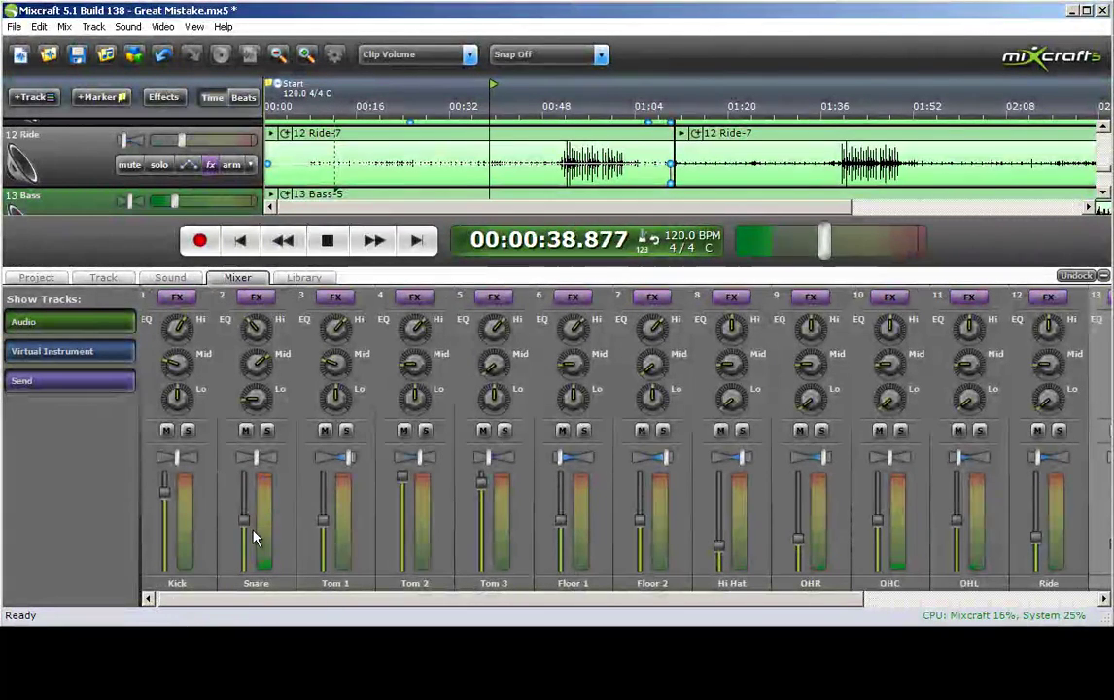
pyautogui.moveTo(244, 520); pyautogui.dragTo(244, 532)
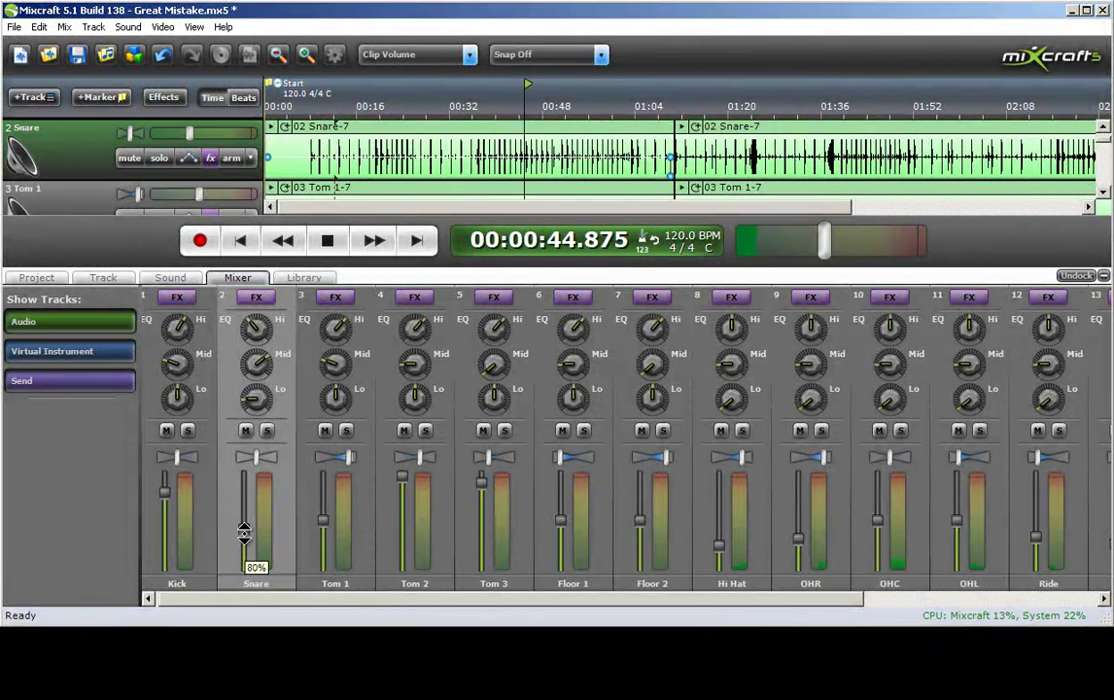
pyautogui.moveTo(244, 532); pyautogui.dragTo(244, 525)
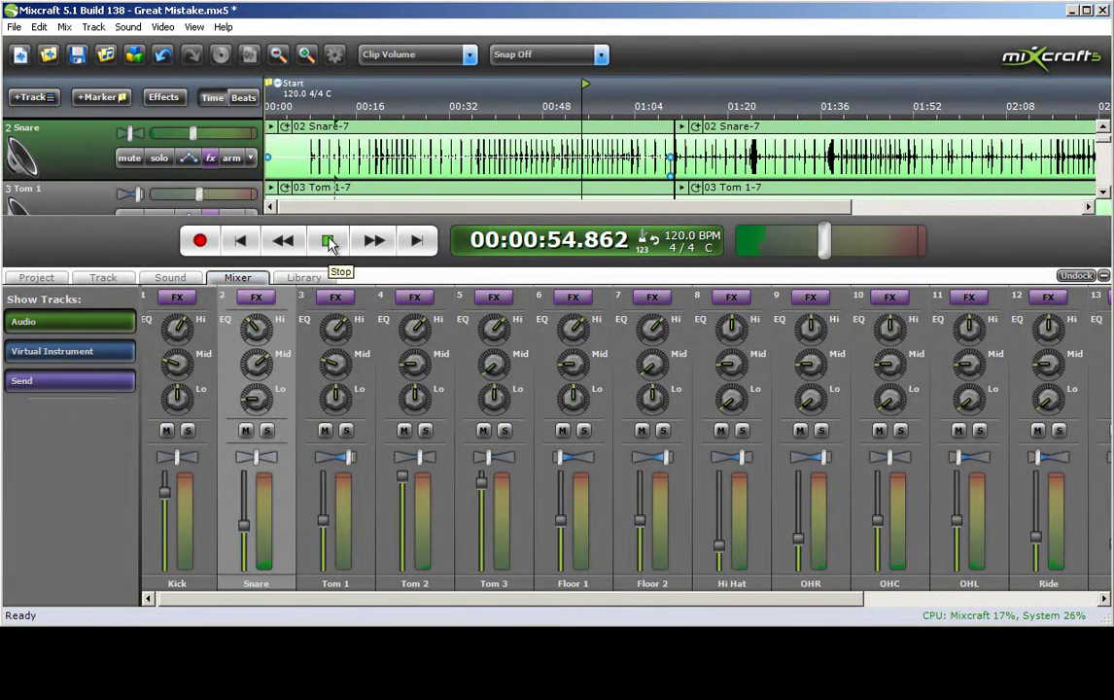
pyautogui.click(329, 243)
pyautogui.click(240, 245)
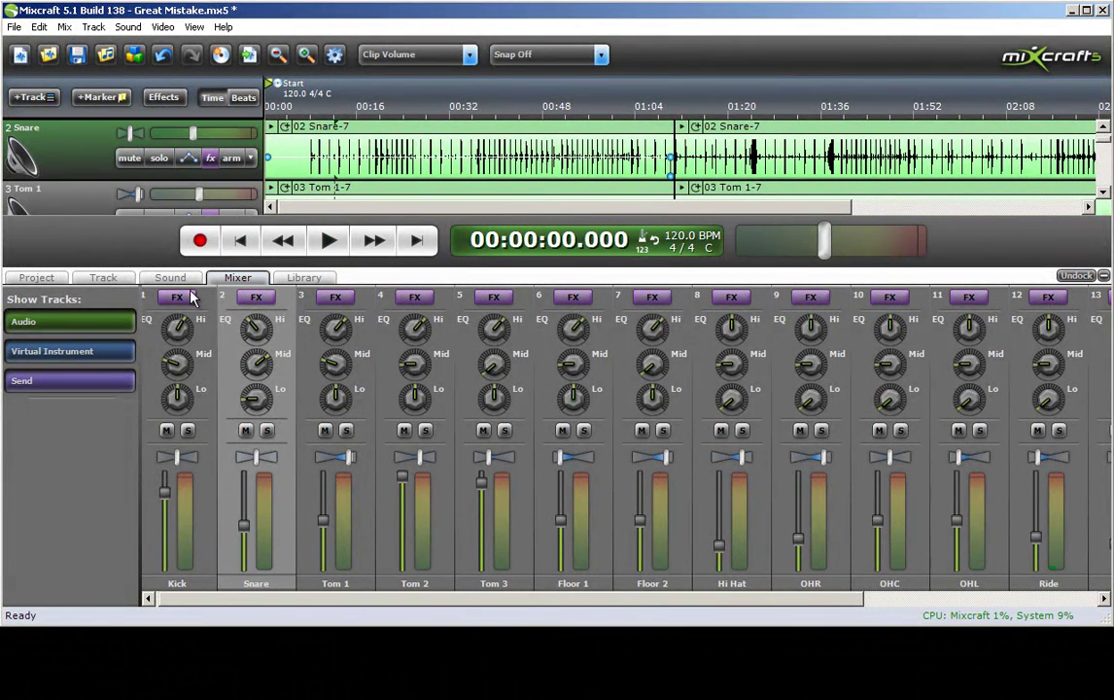